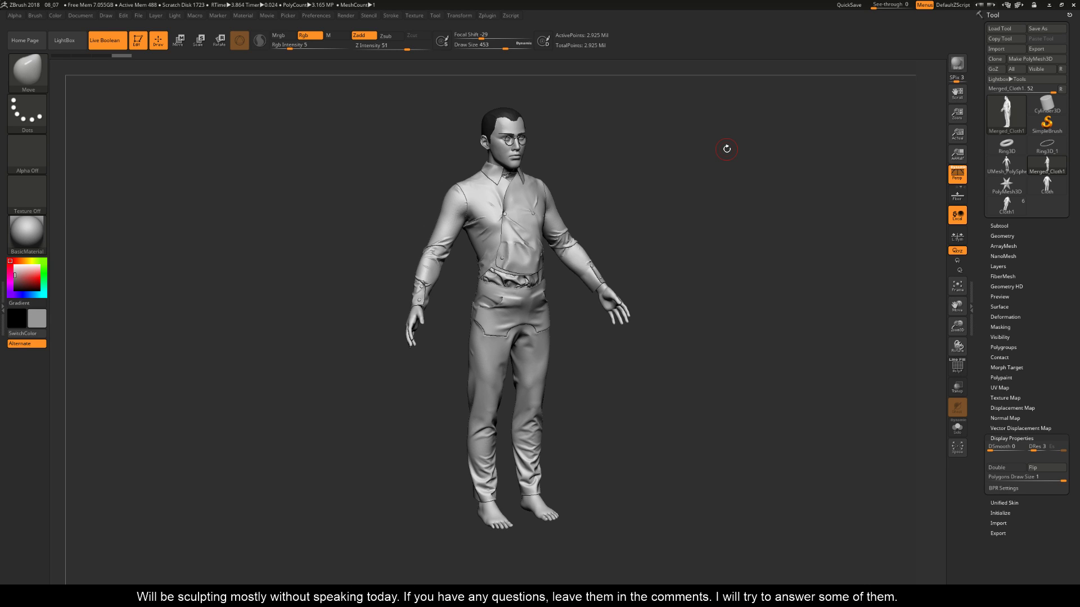
# Examine the clothed character from the front, both sides and the back to check the garment's overall shape.
pyautogui.moveTo(715, 239)
pyautogui.mouseDown()
pyautogui.moveTo(702, 259)
pyautogui.moveTo(726, 259)
pyautogui.moveTo(714, 282)
pyautogui.moveTo(768, 297)
pyautogui.moveTo(721, 302)
pyautogui.moveTo(725, 288)
pyautogui.moveTo(697, 276)
pyautogui.mouseUp()
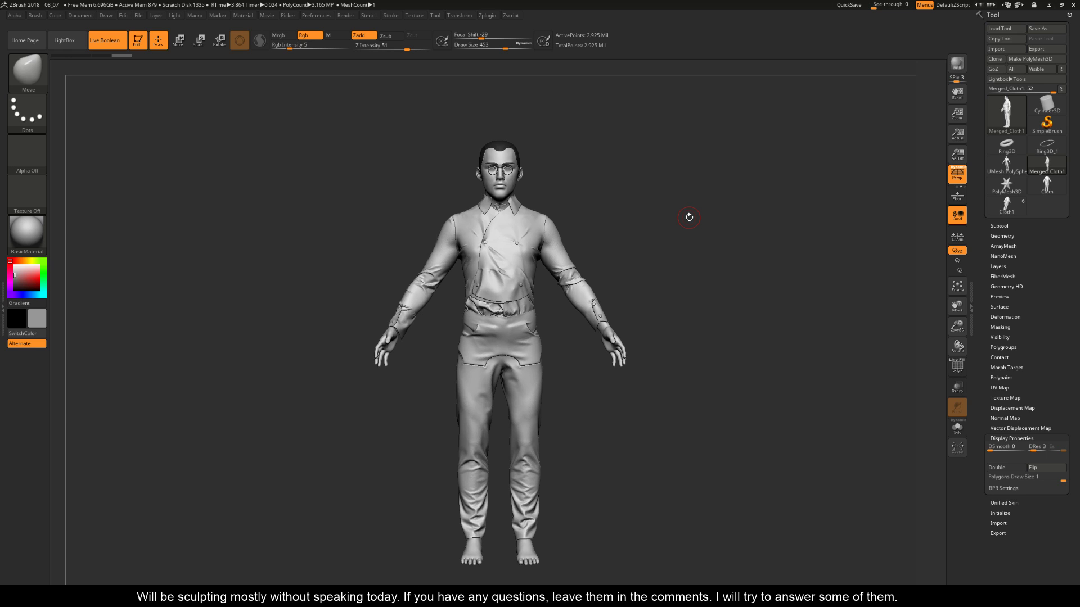
pyautogui.moveTo(654, 234)
pyautogui.mouseDown()
pyautogui.moveTo(667, 241)
pyautogui.moveTo(581, 236)
pyautogui.mouseUp()
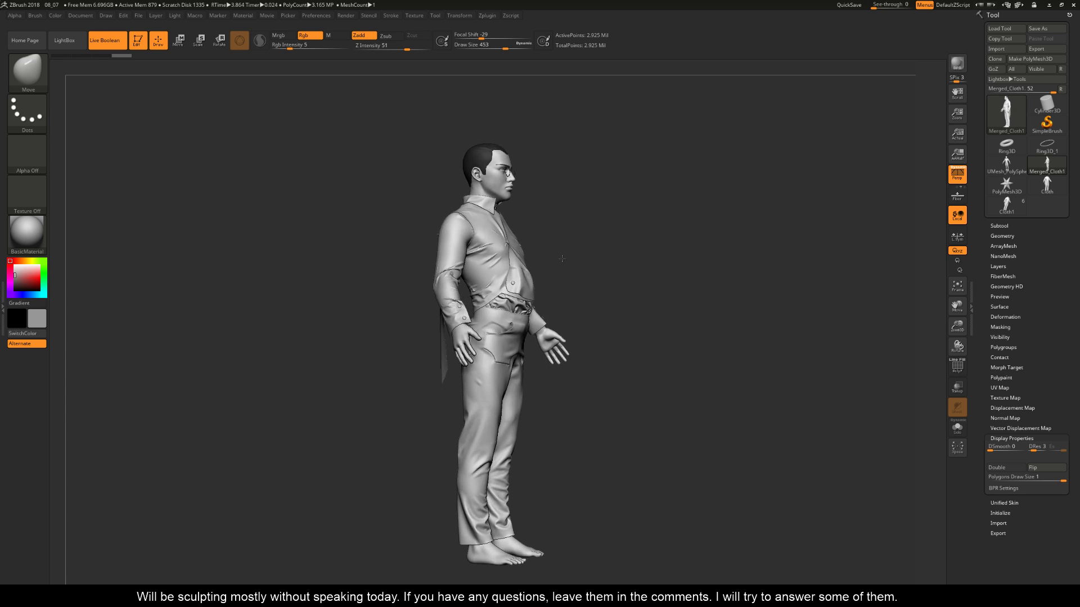
pyautogui.moveTo(546, 261)
pyautogui.mouseDown()
pyautogui.moveTo(515, 262)
pyautogui.moveTo(554, 262)
pyautogui.mouseUp()
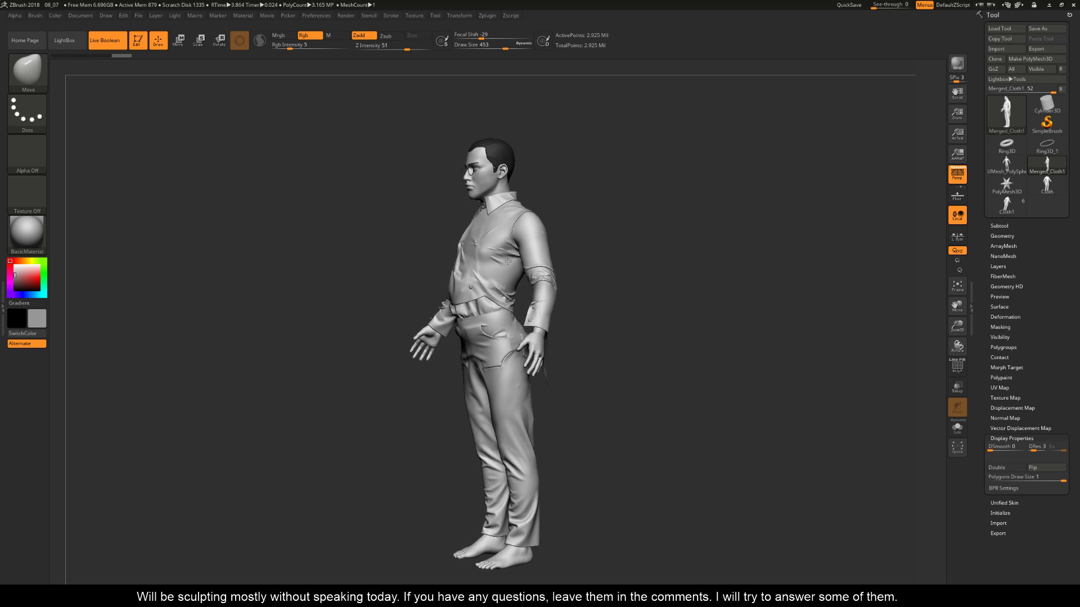
pyautogui.moveTo(526, 261); pyautogui.dragTo(550, 261)
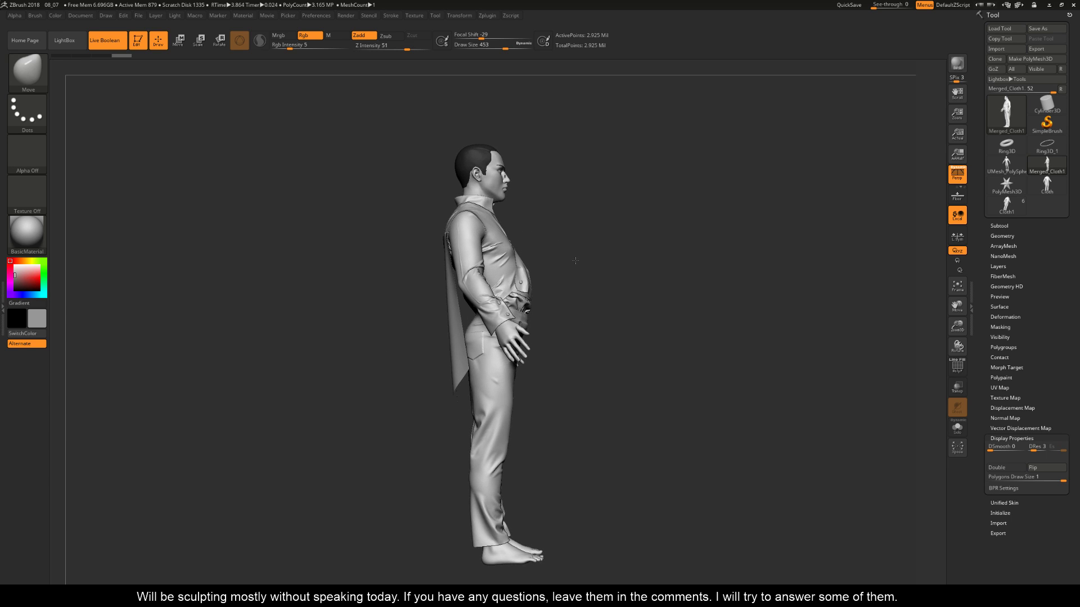
pyautogui.moveTo(588, 262); pyautogui.dragTo(539, 264)
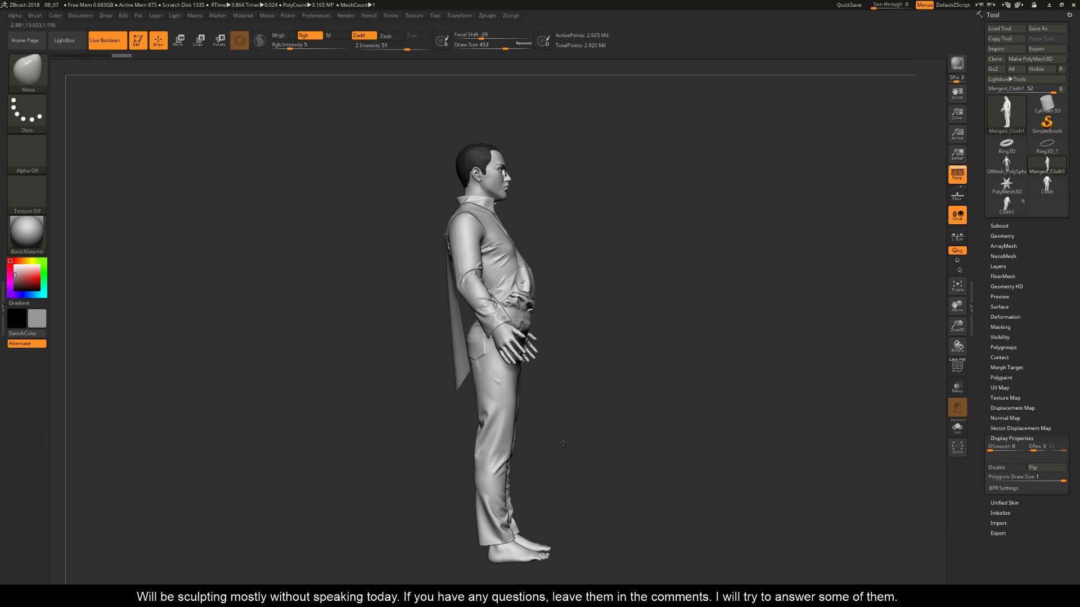
pyautogui.moveTo(584, 416); pyautogui.dragTo(478, 412)
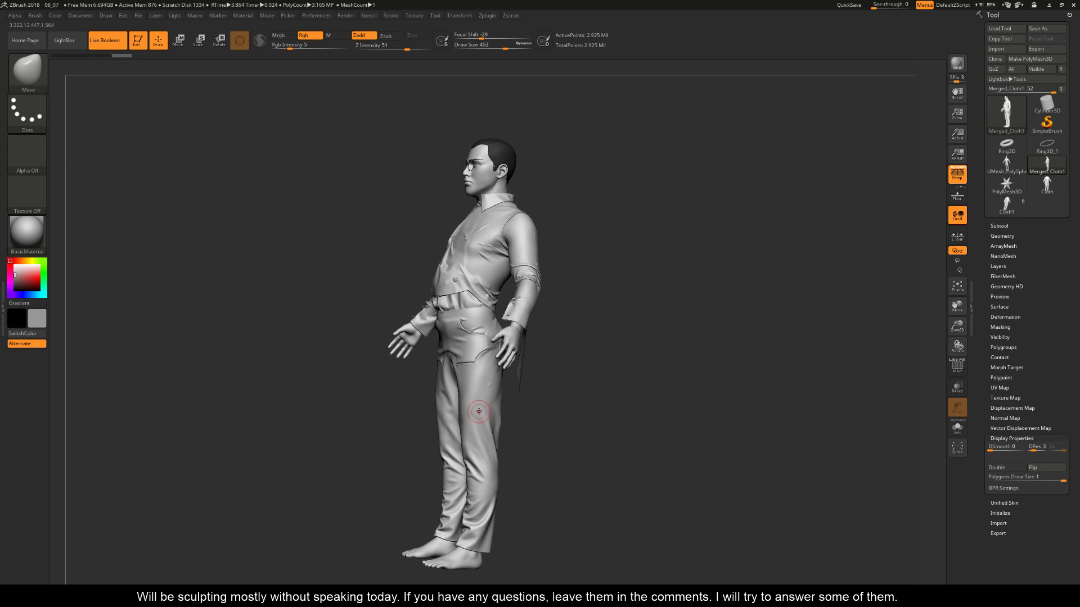
pyautogui.moveTo(572, 419); pyautogui.dragTo(622, 405)
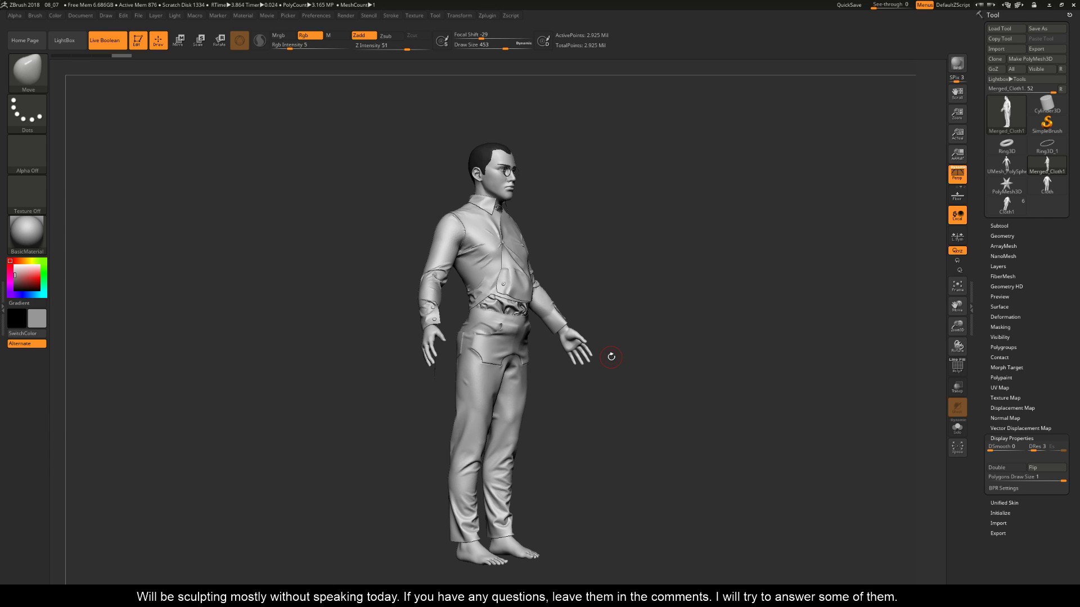
pyautogui.moveTo(627, 301); pyautogui.dragTo(649, 308)
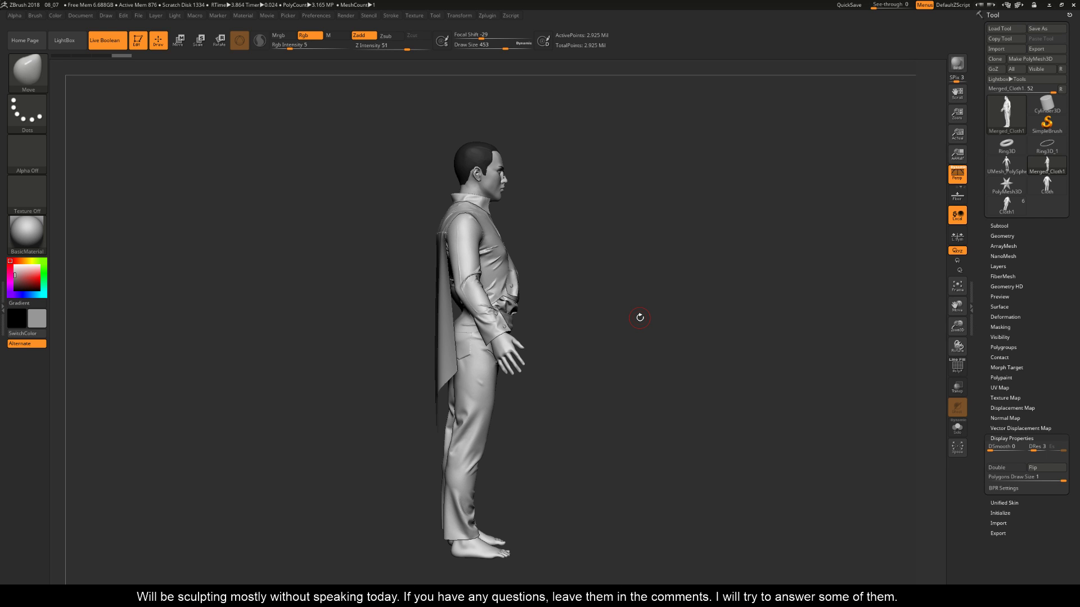
pyautogui.moveTo(585, 318); pyautogui.dragTo(776, 217)
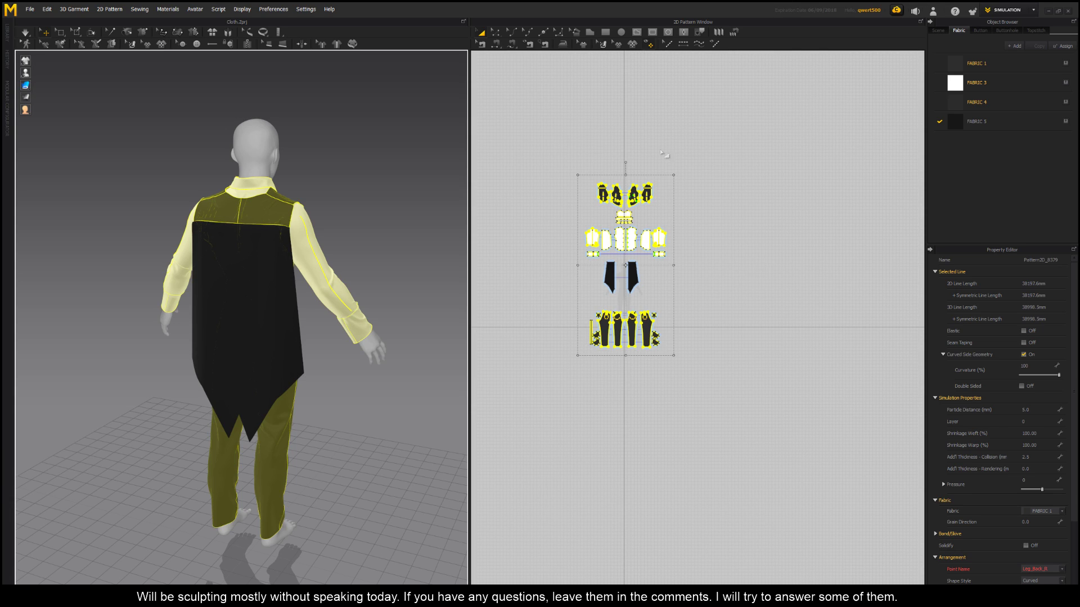
# Switch to Marvelous Designer and delete the two long black tail panels hanging behind the vest.
pyautogui.click(402, 212)
pyautogui.click(260, 294)
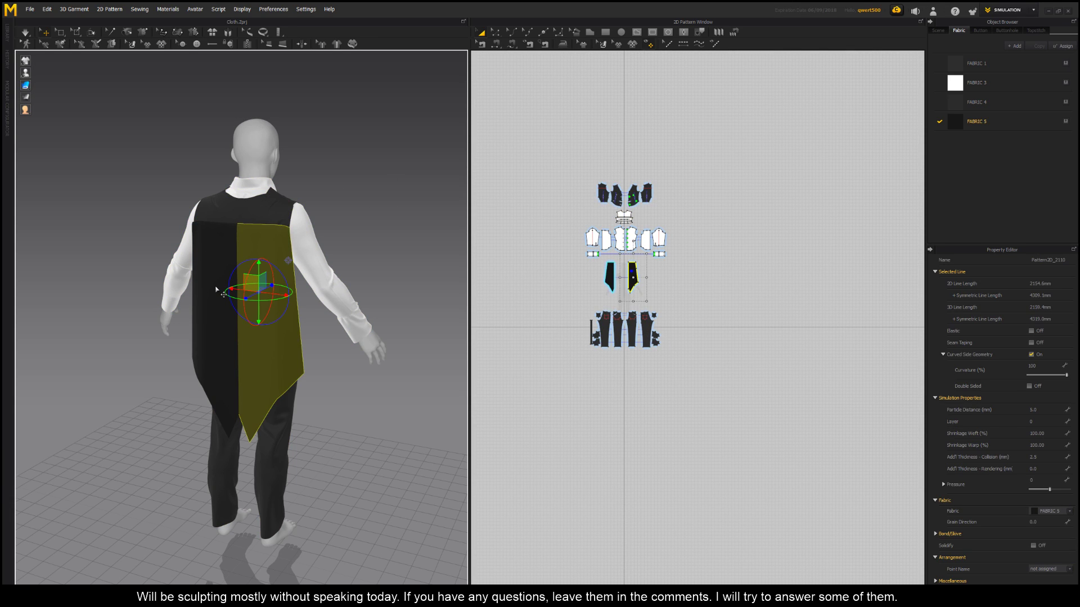
pyautogui.click(219, 296)
pyautogui.click(136, 291)
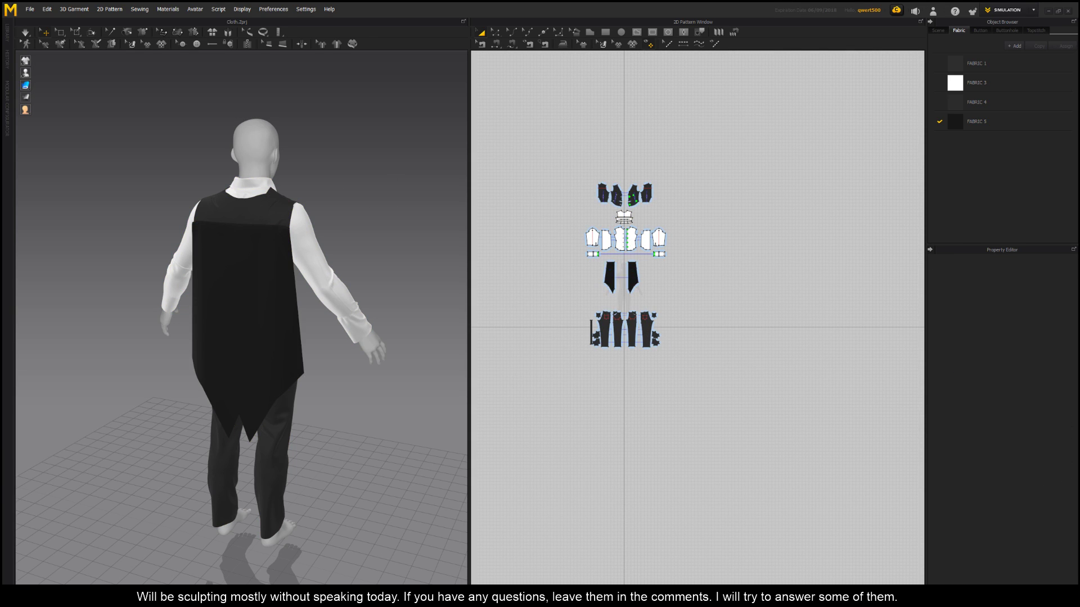
pyautogui.click(243, 285)
pyautogui.keyDown('shift'); pyautogui.click(211, 329); pyautogui.keyUp('shift')
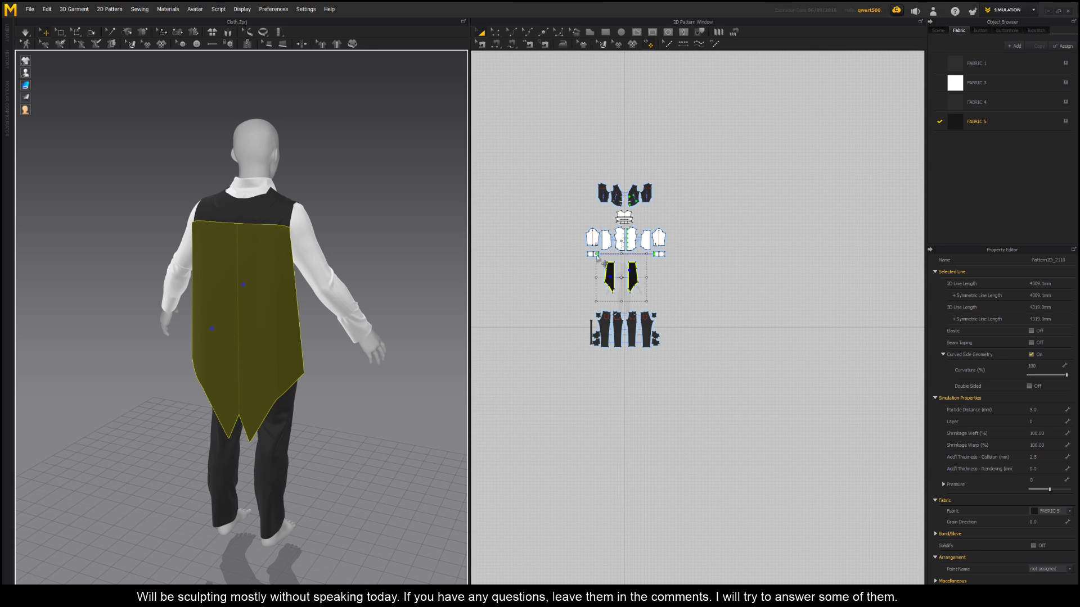
pyautogui.press('Delete')
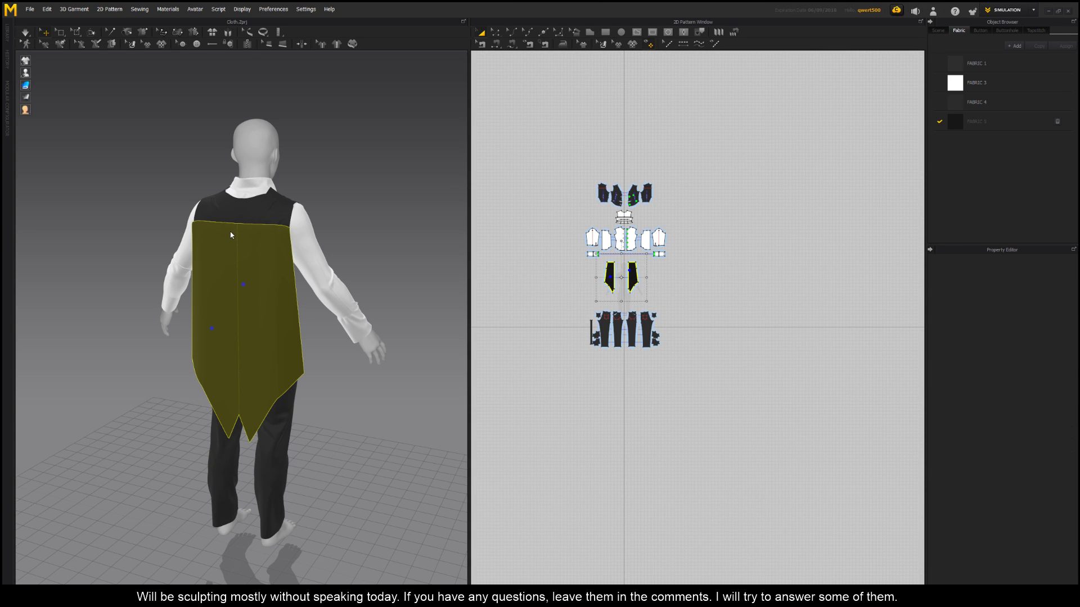
pyautogui.click(280, 225)
pyautogui.press('Delete')
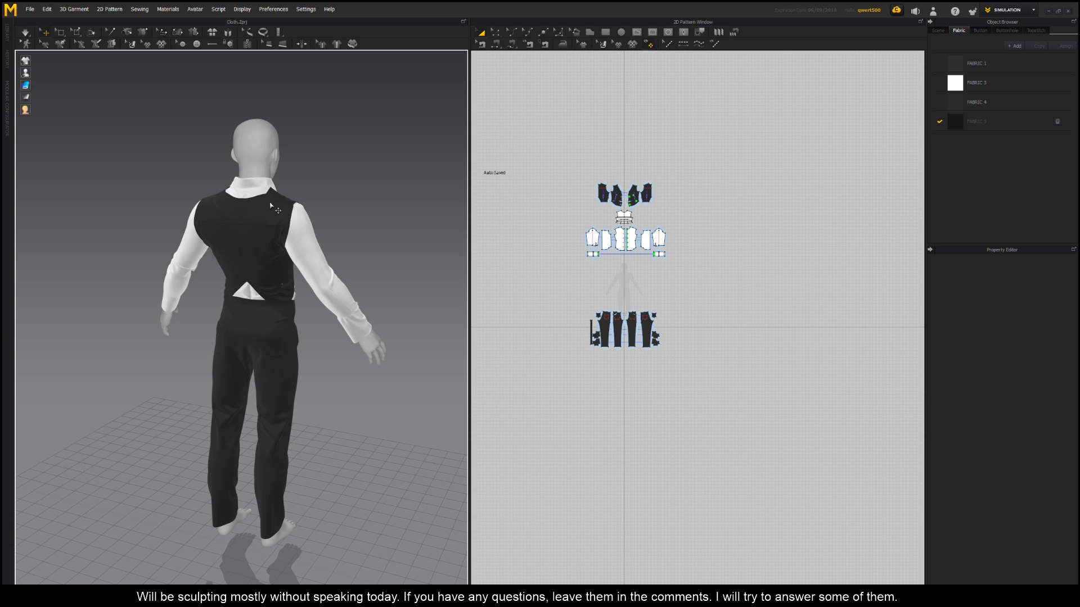
# Examine the vest, shirt and trousers on the avatar from the back, front and side.
pyautogui.scroll(5, 336, 217)
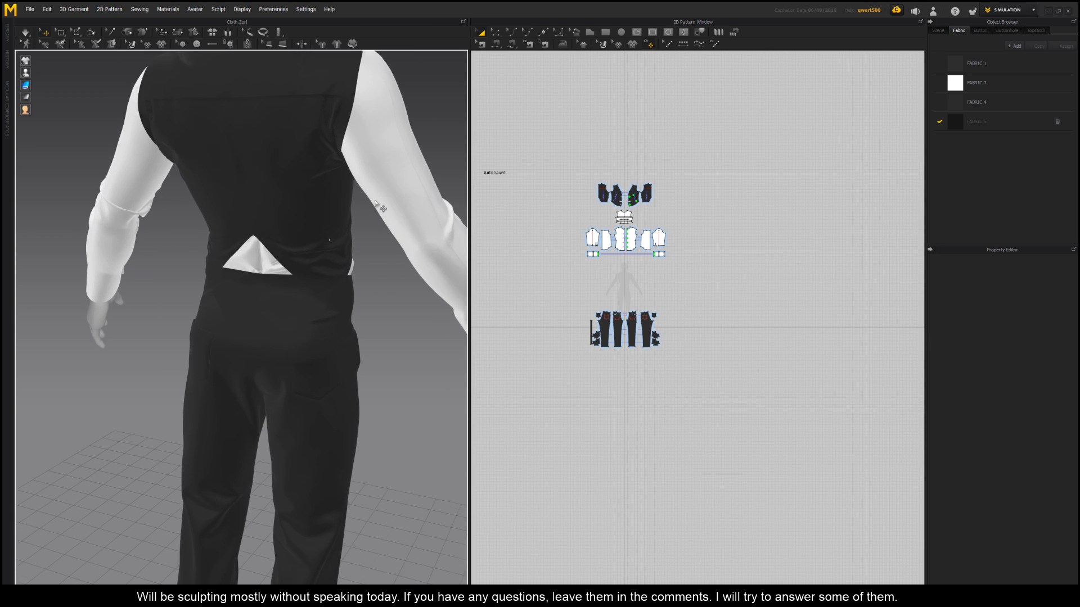
pyautogui.scroll(-5, 376, 227)
pyautogui.scroll(4, 382, 236)
pyautogui.scroll(-4, 388, 242)
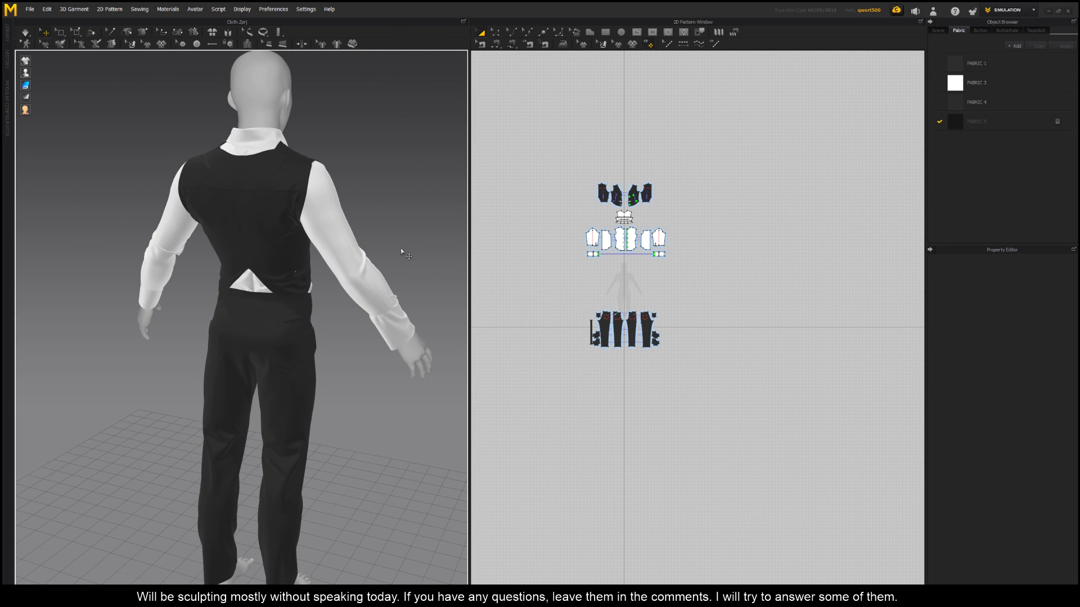
pyautogui.scroll(-3, 408, 247)
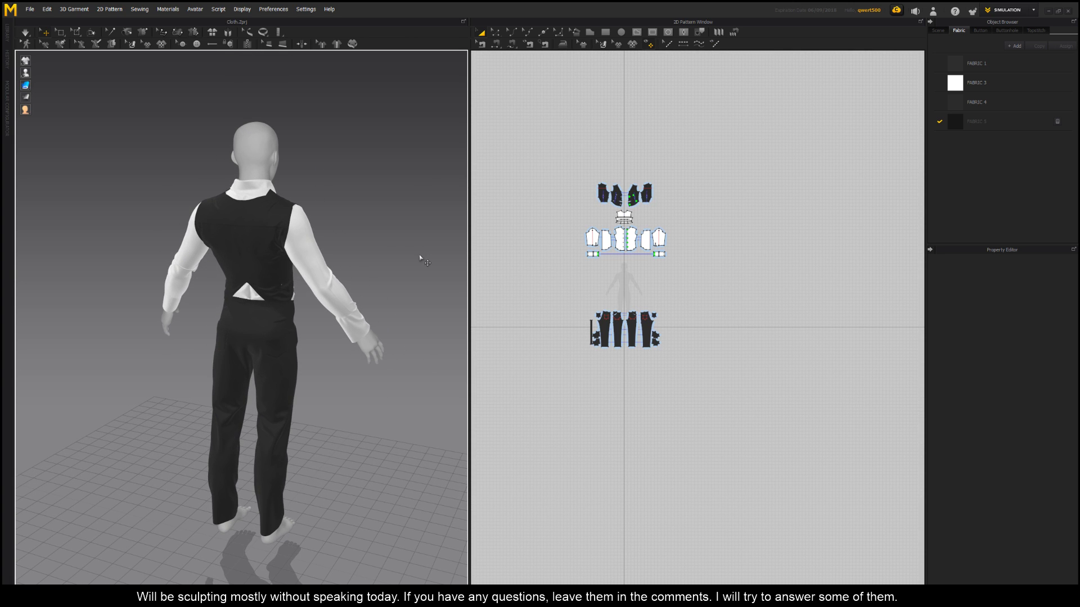
pyautogui.moveTo(408, 258); pyautogui.dragTo(275, 234, button='right')
pyautogui.moveTo(295, 230); pyautogui.dragTo(351, 198, button='middle')
pyautogui.scroll(-2, 328, 338)
pyautogui.scroll(2, 325, 366)
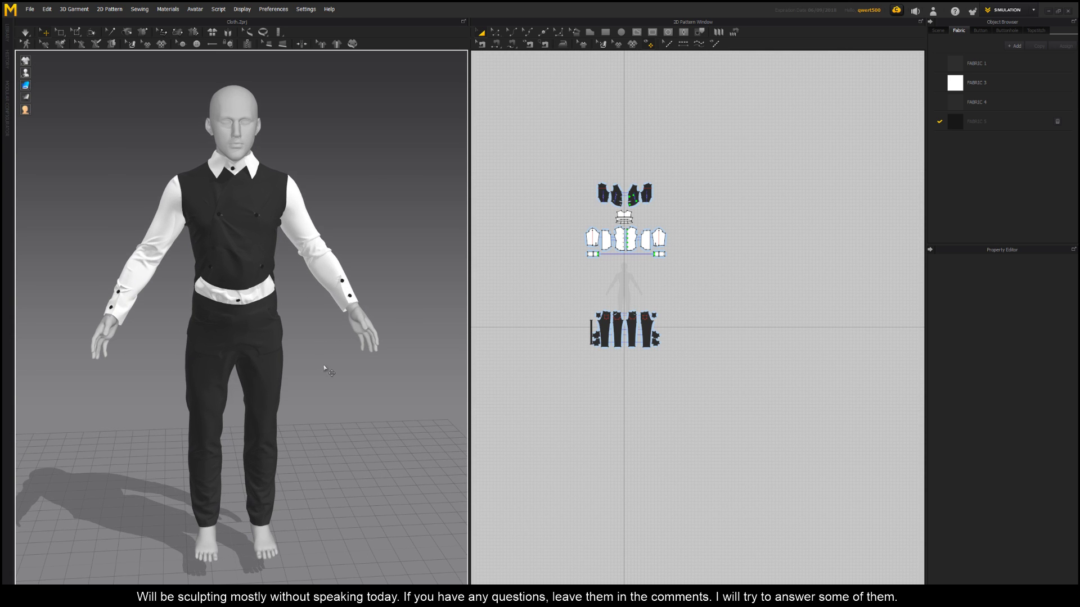
pyautogui.moveTo(324, 369); pyautogui.dragTo(288, 367, button='right')
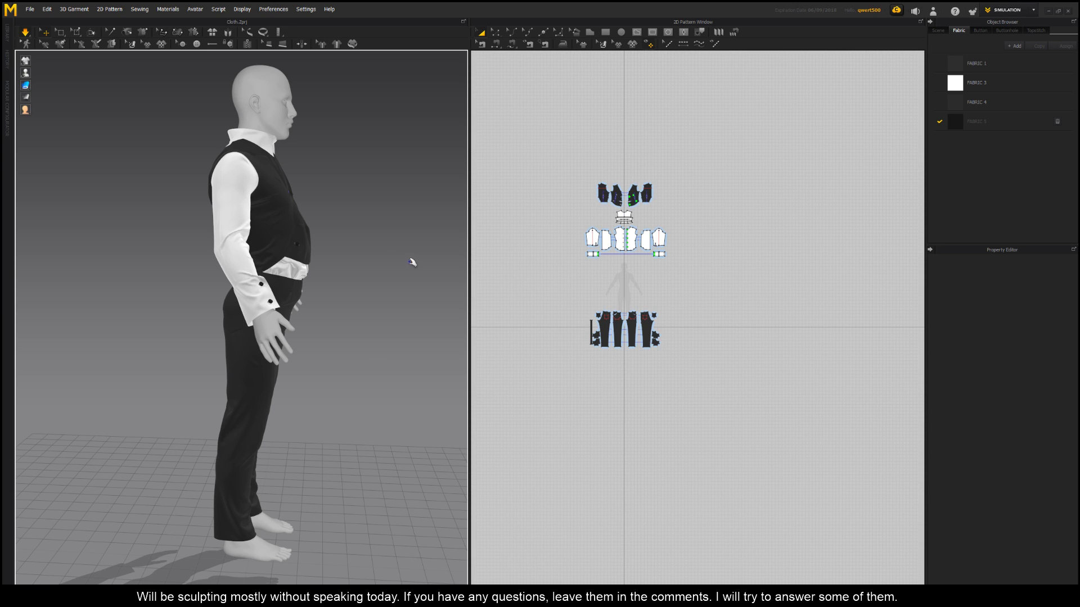
pyautogui.moveTo(431, 239); pyautogui.dragTo(447, 211, button='right')
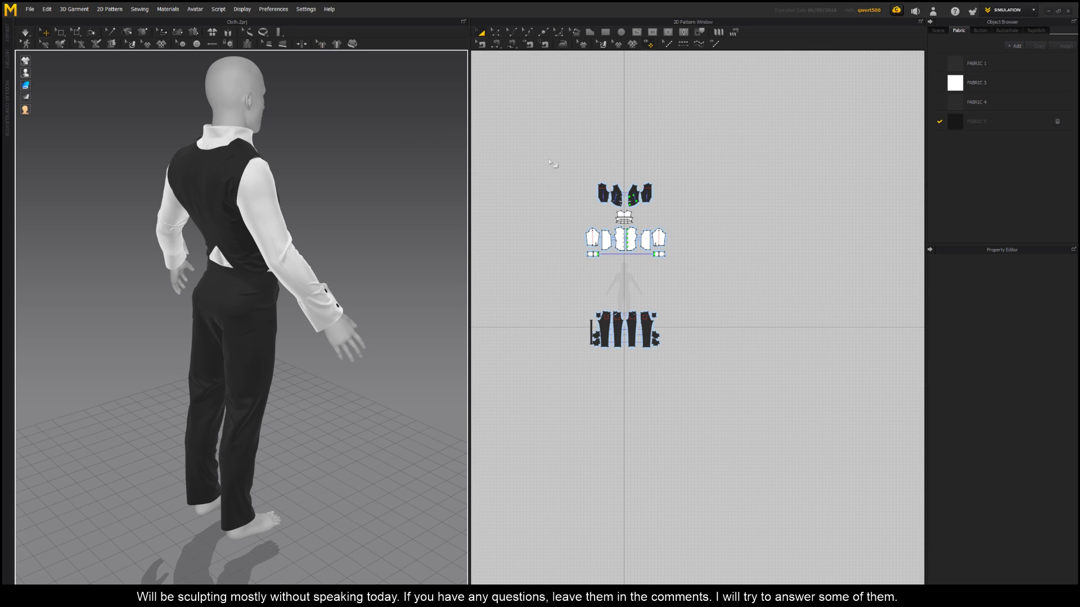
# Move all the vest and shirt pattern pieces down together, closer to the trouser pieces in the 2D layout.
pyautogui.moveTo(509, 143); pyautogui.dragTo(697, 287)
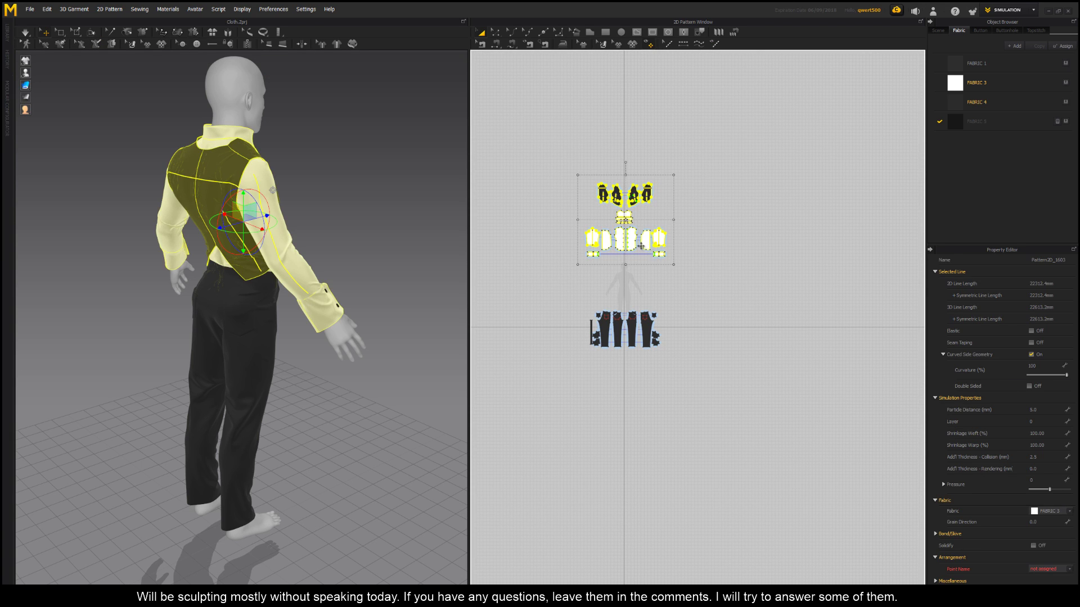
pyautogui.moveTo(630, 240); pyautogui.dragTo(629, 285)
pyautogui.click(689, 245)
# Set the particle distance of all garment pattern pieces to 15 mm.
pyautogui.scroll(-1, 675, 253)
pyautogui.scroll(3, 669, 242)
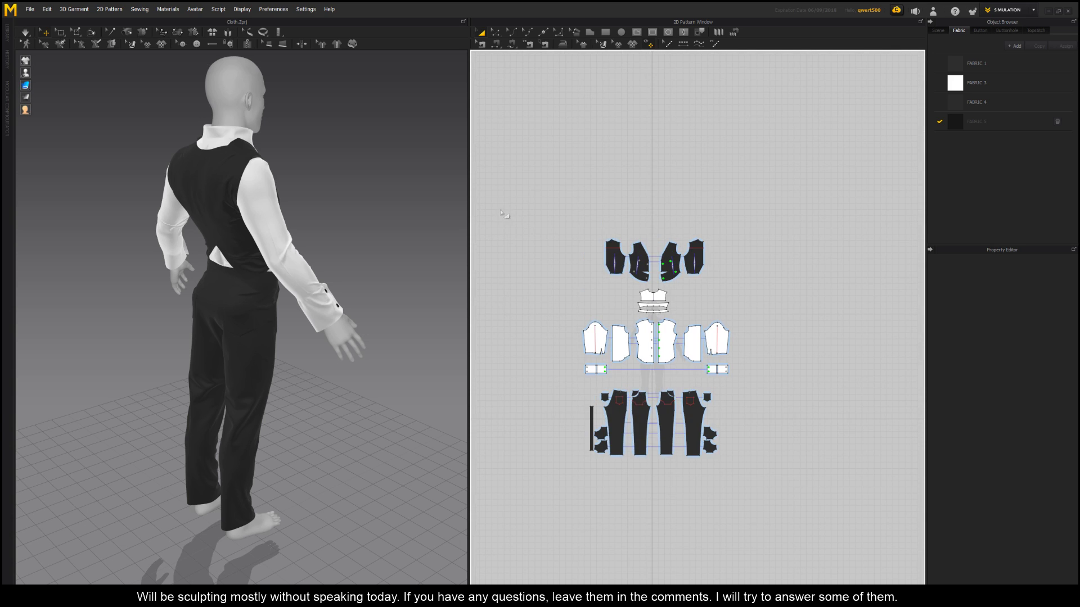
pyautogui.moveTo(498, 193); pyautogui.dragTo(818, 497)
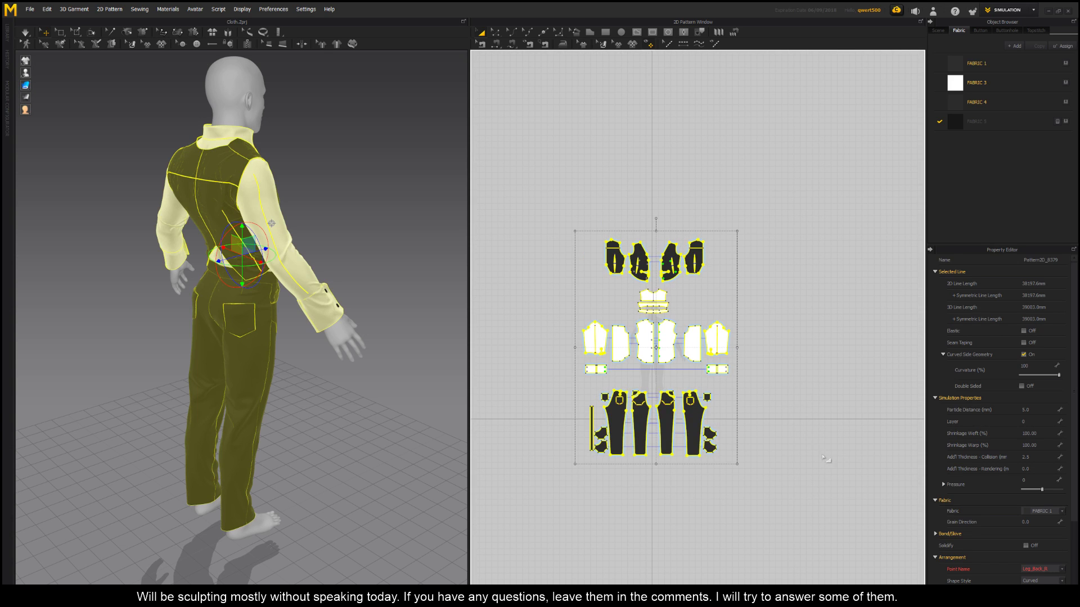
pyautogui.click(1026, 410)
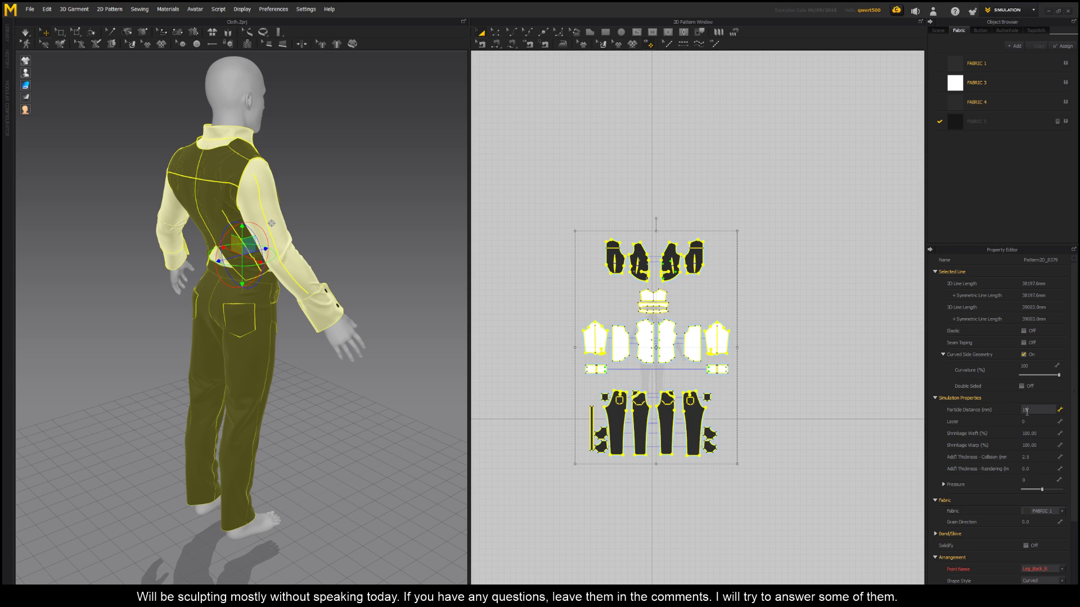
pyautogui.write('15')
pyautogui.press('Return')
pyautogui.click(325, 180)
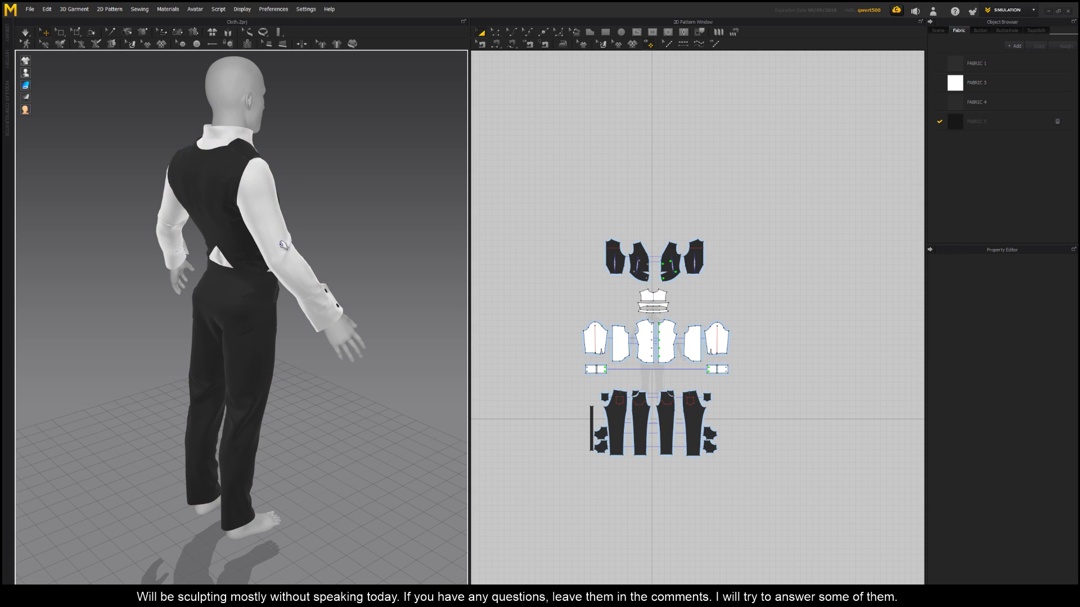
# With the simulation running, pull the back of the right trouser leg upward to form folds around the knee.
pyautogui.click(236, 435)
pyautogui.moveTo(235, 433); pyautogui.dragTo(242, 383)
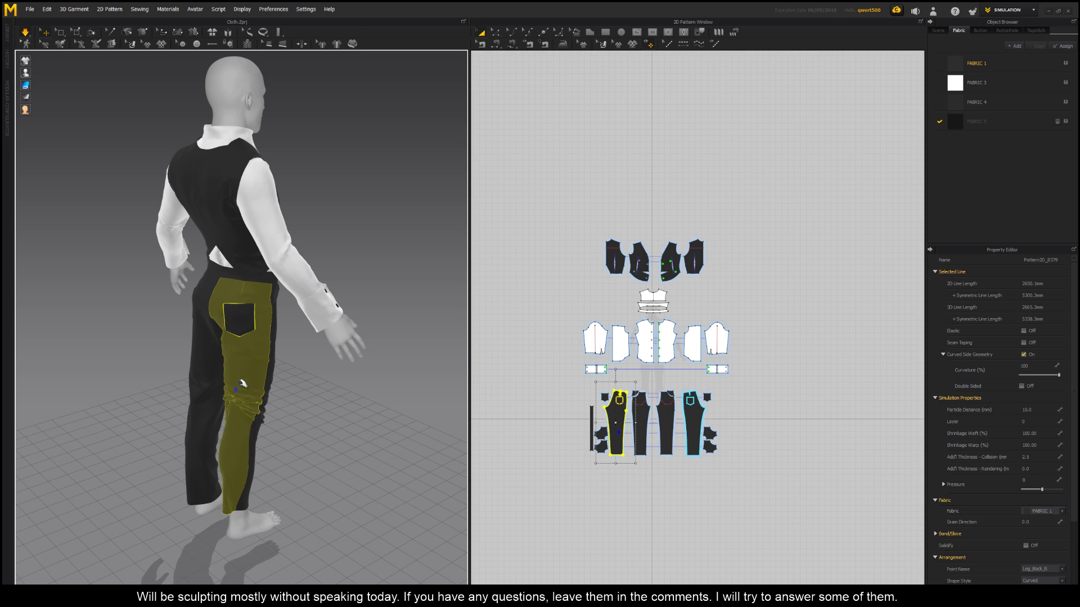
pyautogui.click(297, 424)
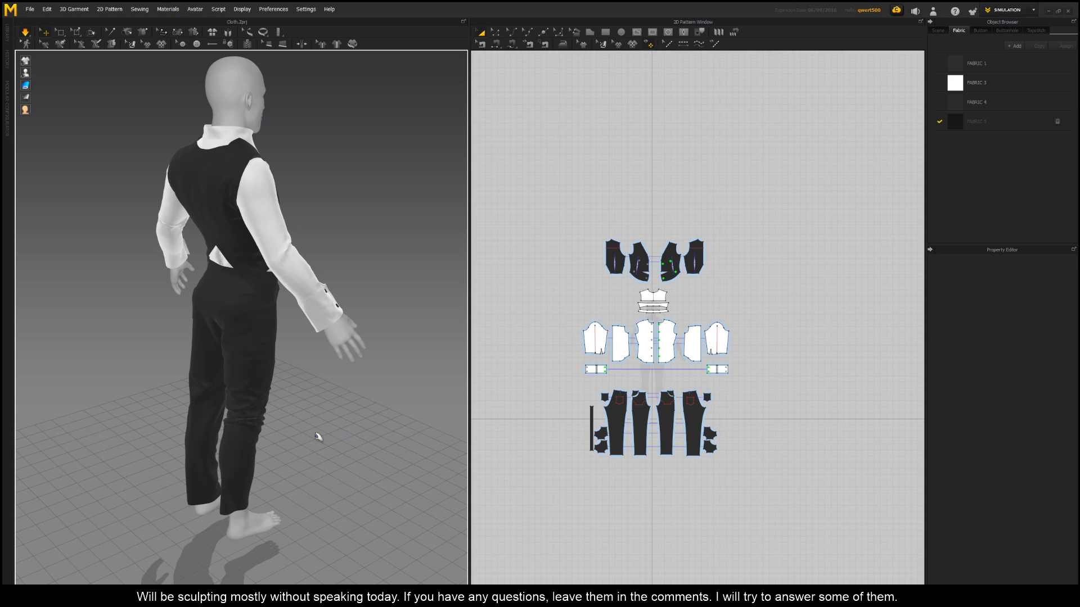
# Pull the front of the left trouser leg up toward the thigh to bunch folds above the knee.
pyautogui.moveTo(344, 426); pyautogui.dragTo(118, 415, button='right')
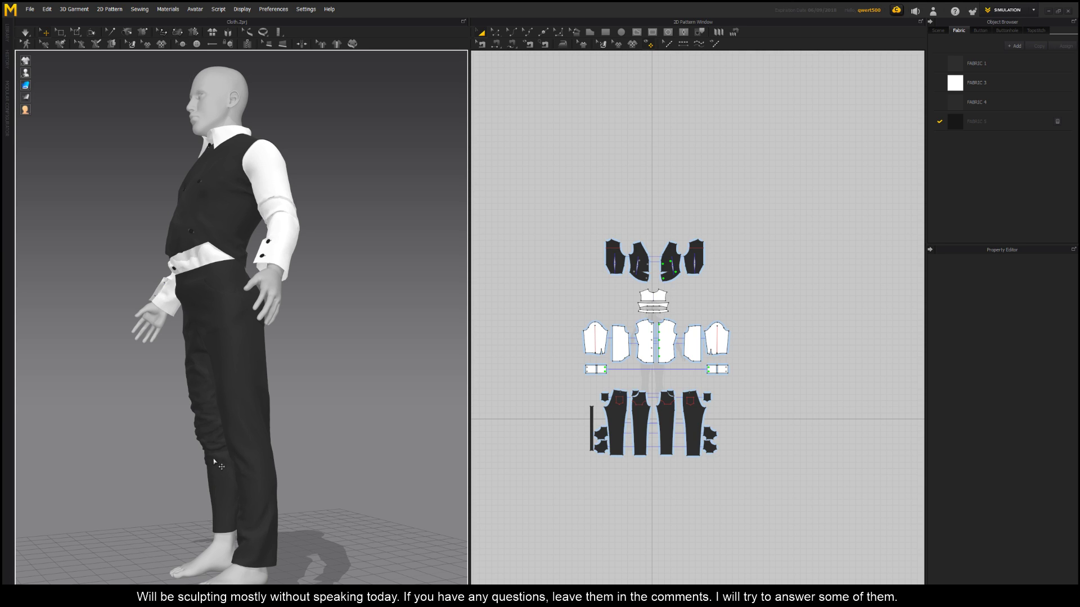
pyautogui.moveTo(282, 456)
pyautogui.mouseDown(button='right')
pyautogui.moveTo(304, 436)
pyautogui.moveTo(279, 437)
pyautogui.mouseUp(button='right')
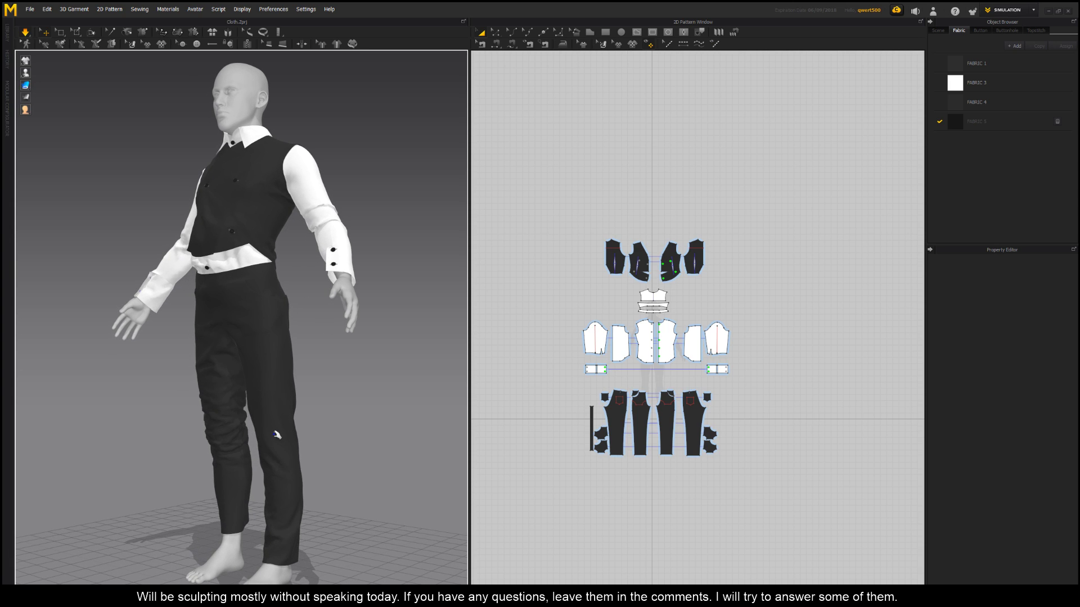
pyautogui.click(261, 400)
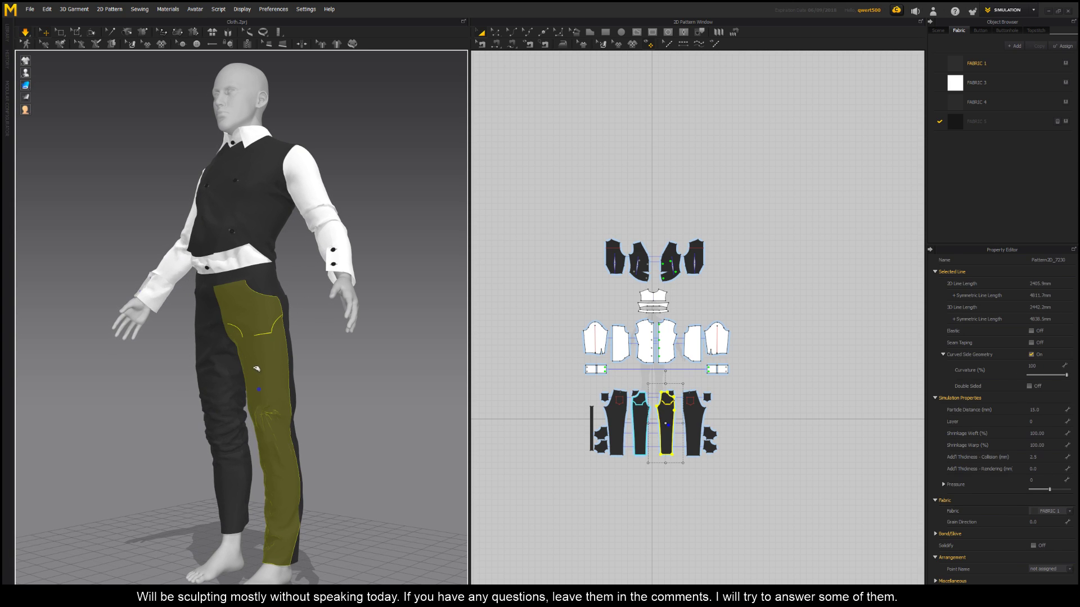
pyautogui.moveTo(256, 369); pyautogui.dragTo(261, 341)
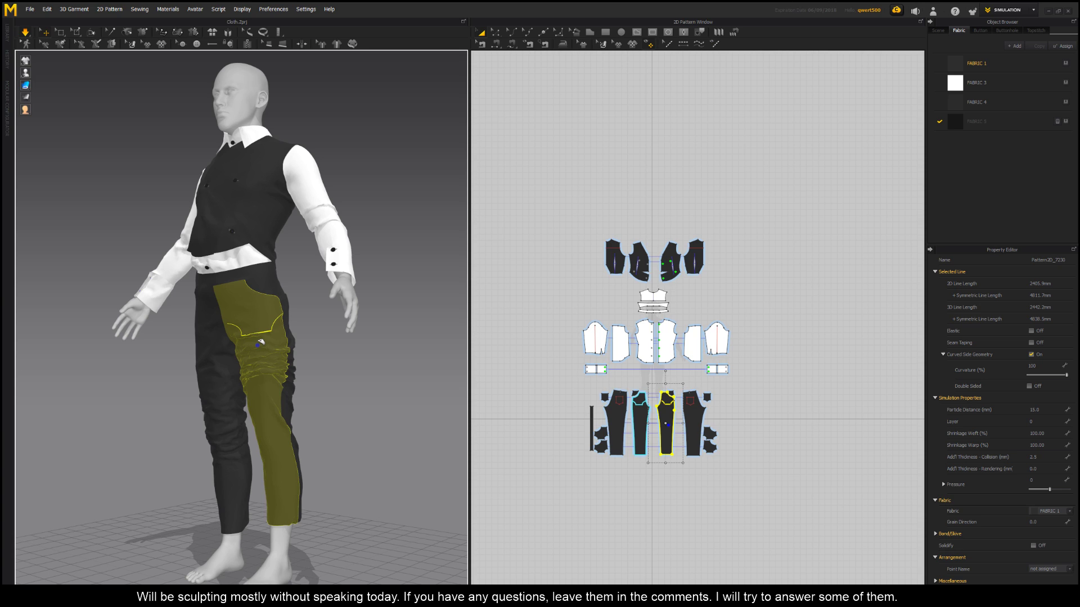
pyautogui.click(351, 388)
# Adjust the trouser folds around the knee by tugging the front panel from the side and pulling it slightly downward.
pyautogui.moveTo(361, 410); pyautogui.dragTo(271, 412, button='right')
pyautogui.click(275, 422)
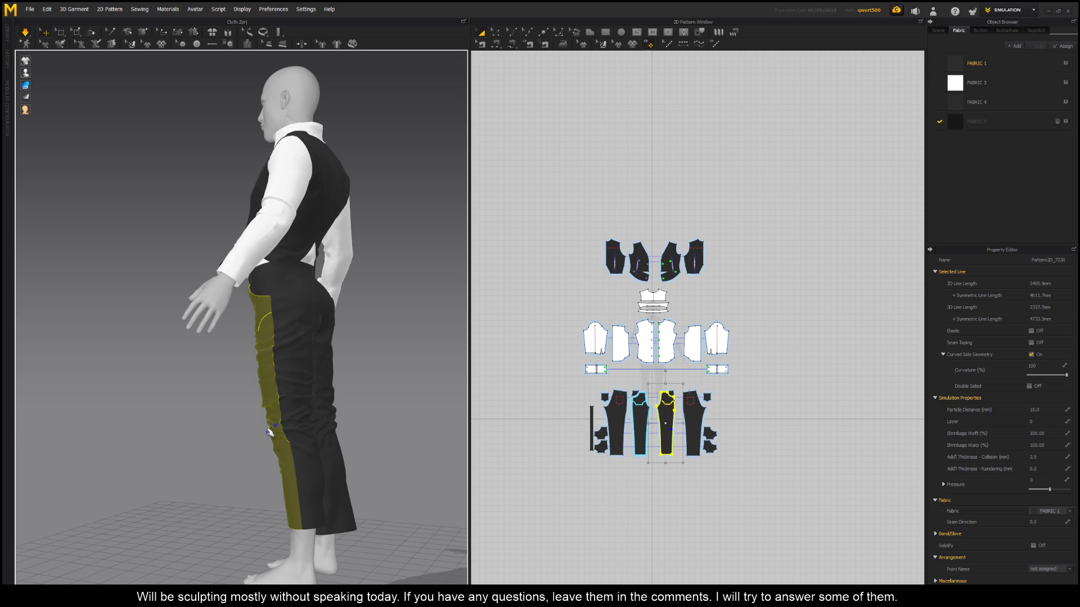
pyautogui.moveTo(216, 453); pyautogui.dragTo(327, 447, button='right')
pyautogui.moveTo(256, 399); pyautogui.dragTo(256, 420)
pyautogui.click(300, 417)
# Pull the lower part of the left trouser leg down toward the ankle to lower its hem.
pyautogui.moveTo(299, 415); pyautogui.dragTo(289, 445, button='right')
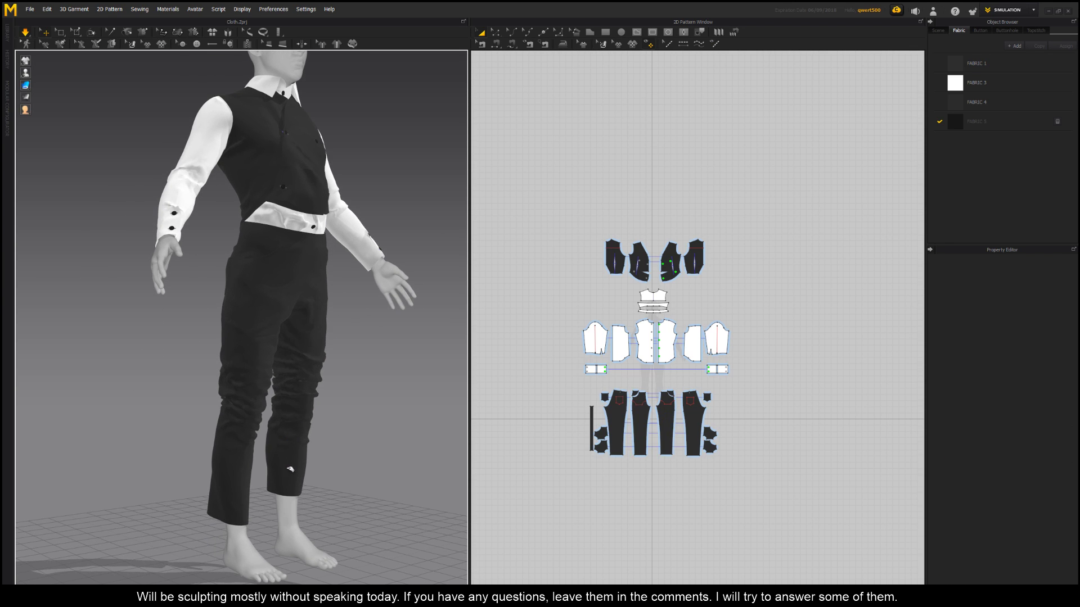
pyautogui.click(290, 472)
pyautogui.moveTo(291, 480); pyautogui.dragTo(293, 511)
pyautogui.click(344, 478)
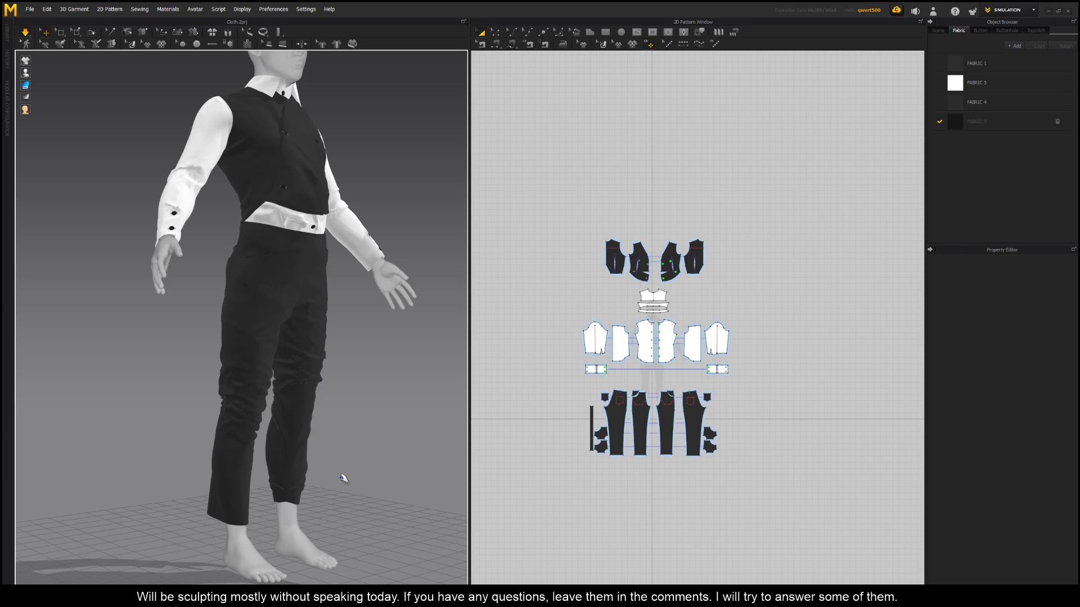
pyautogui.scroll(-4, 340, 472)
pyautogui.moveTo(337, 467); pyautogui.dragTo(292, 445, button='right')
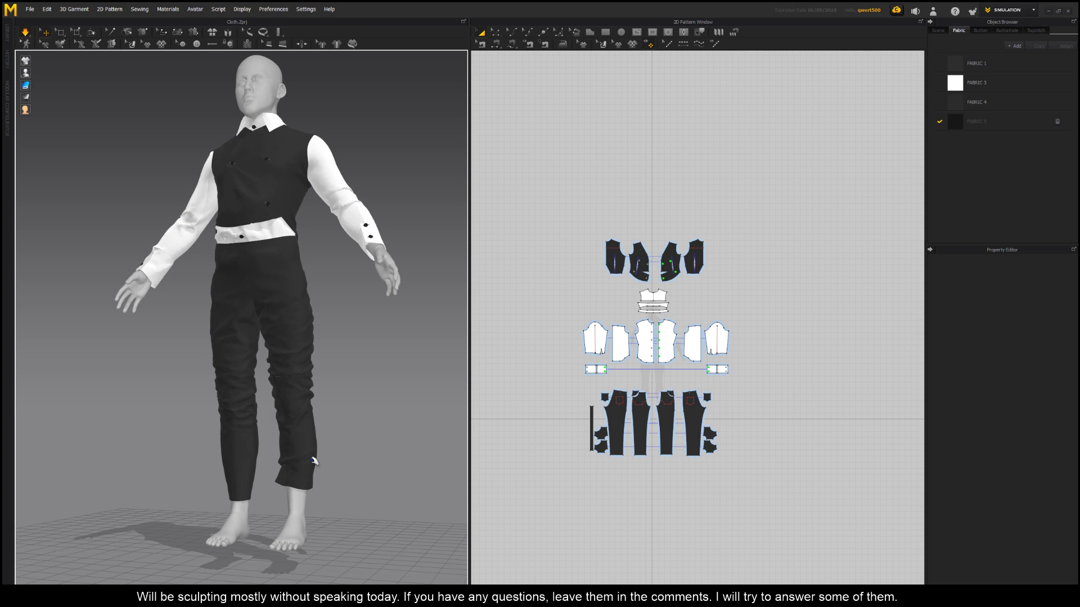
# Pull the front panel of the left trouser leg down at the hem and around the knee to settle its folds.
pyautogui.scroll(3, 348, 440)
pyautogui.scroll(2, 371, 435)
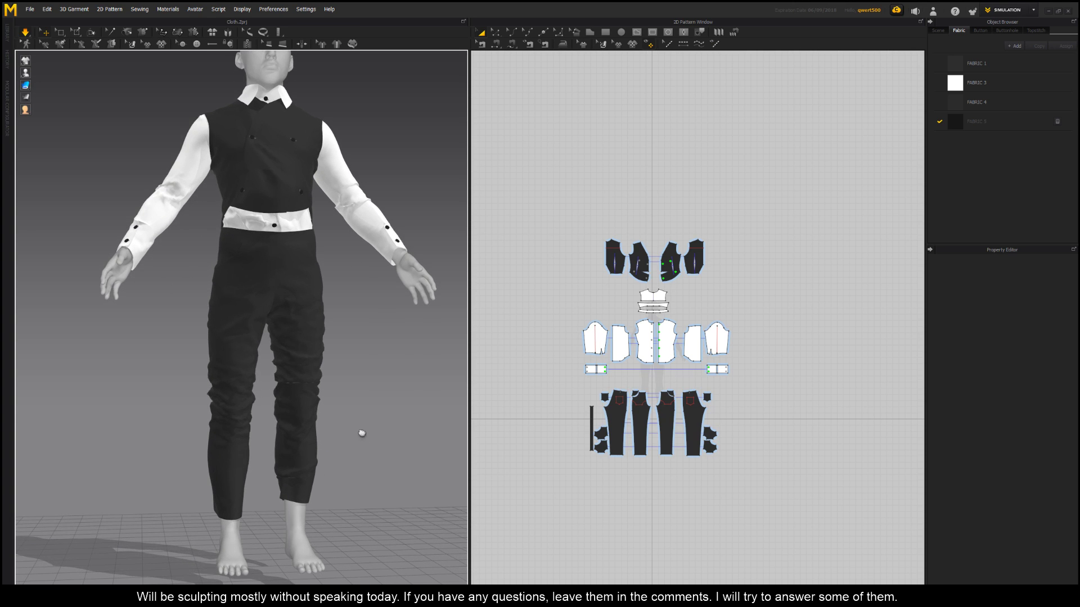
pyautogui.scroll(2, 349, 444)
pyautogui.click(307, 461)
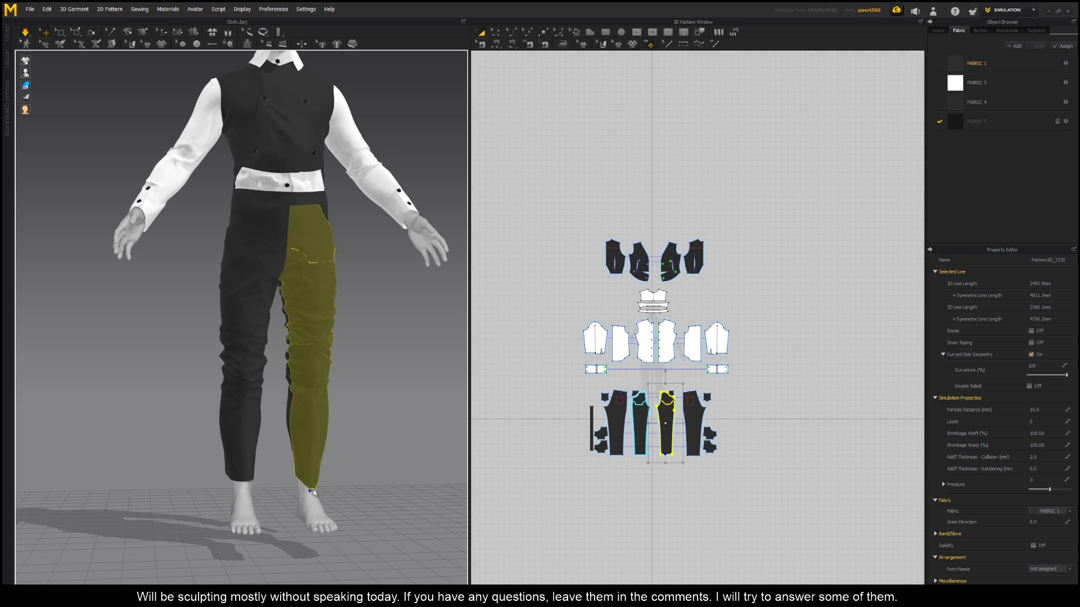
pyautogui.moveTo(311, 492); pyautogui.dragTo(311, 491)
pyautogui.moveTo(314, 365); pyautogui.dragTo(313, 402)
pyautogui.click(374, 386)
# Pull the back of the left trouser leg slightly downward above the knee to deepen the folds behind it.
pyautogui.moveTo(381, 390); pyautogui.dragTo(364, 313, button='right')
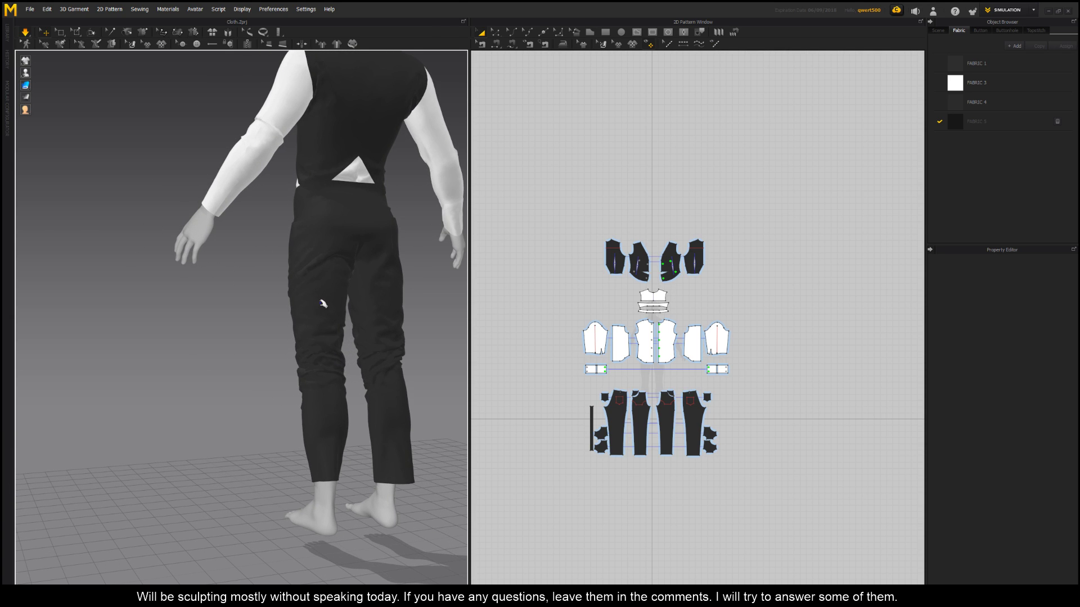
pyautogui.moveTo(323, 319); pyautogui.dragTo(324, 338)
pyautogui.click(239, 376)
# Tug the front panel of the right trouser leg around the knee to adjust its folds.
pyautogui.moveTo(239, 376); pyautogui.dragTo(378, 334, button='right')
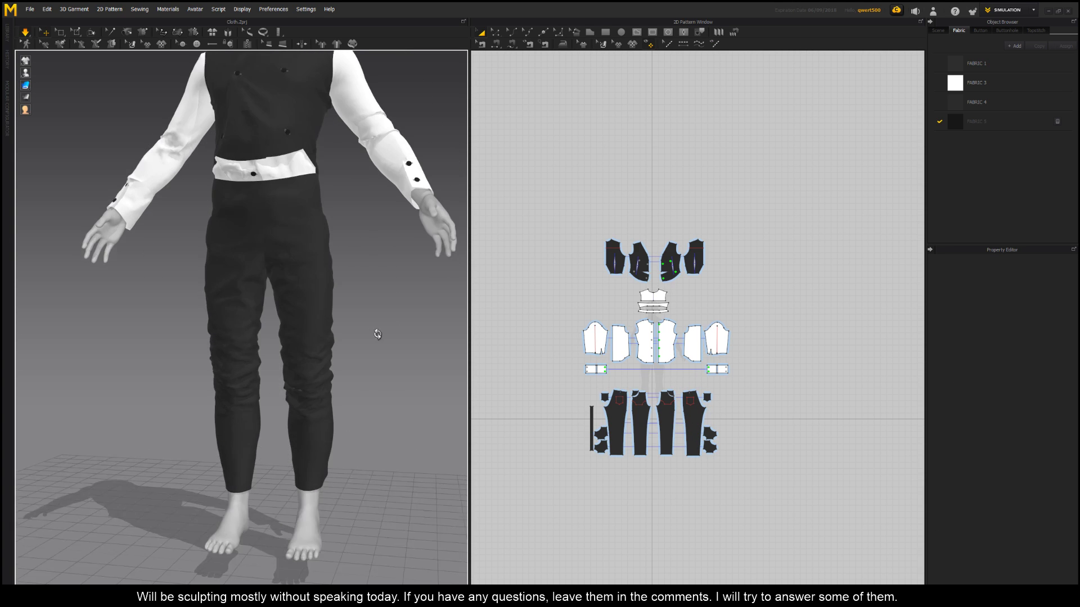
pyautogui.click(243, 357)
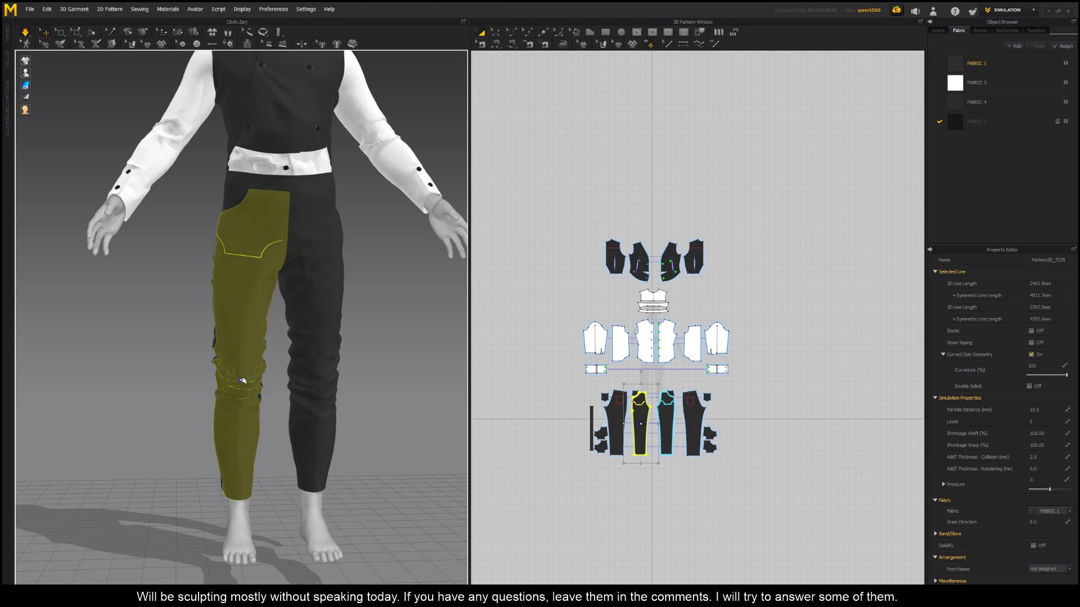
pyautogui.click(397, 371)
# Examine the whole outfit from the front and side, checking the trouser folds and the vest's fit.
pyautogui.scroll(-3, 401, 371)
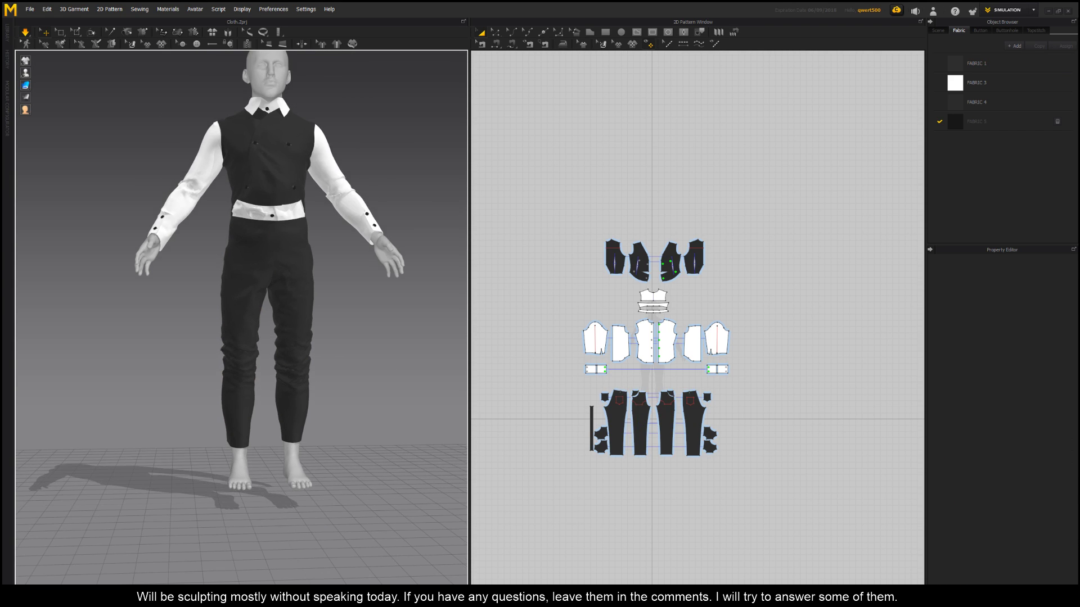
pyautogui.moveTo(401, 371); pyautogui.dragTo(362, 349, button='right')
pyautogui.scroll(-3, 376, 346)
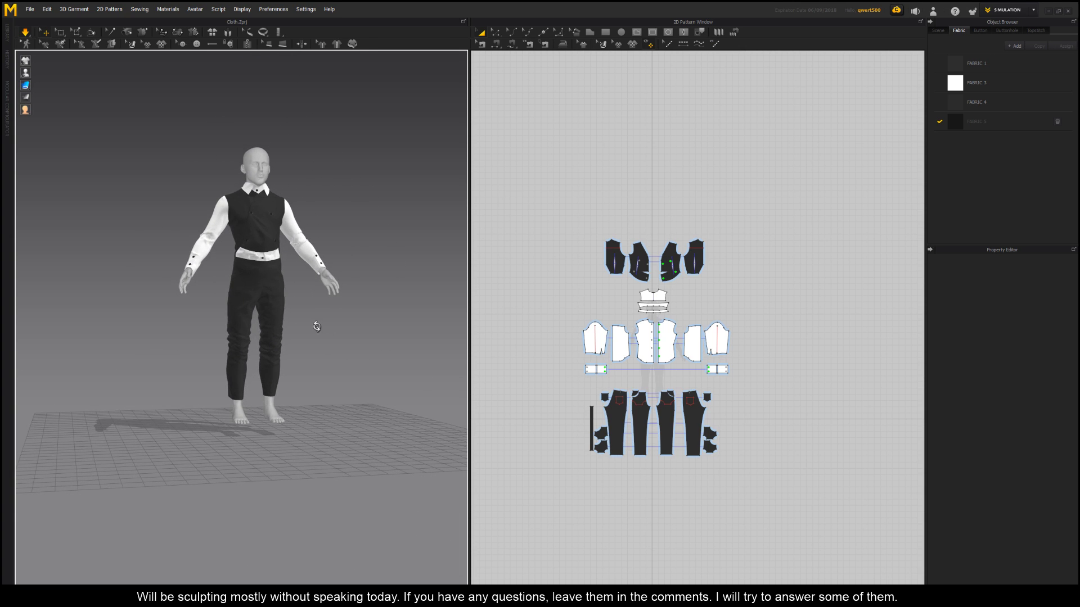
pyautogui.scroll(3, 315, 323)
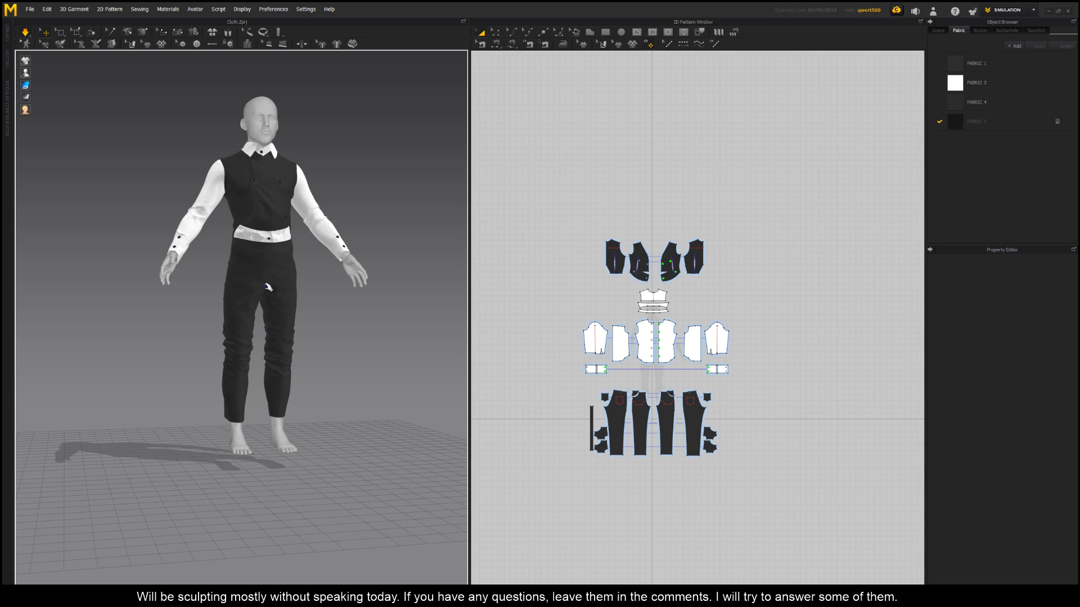
pyautogui.moveTo(306, 325); pyautogui.dragTo(335, 326, button='right')
pyautogui.moveTo(327, 310); pyautogui.dragTo(330, 386, button='middle')
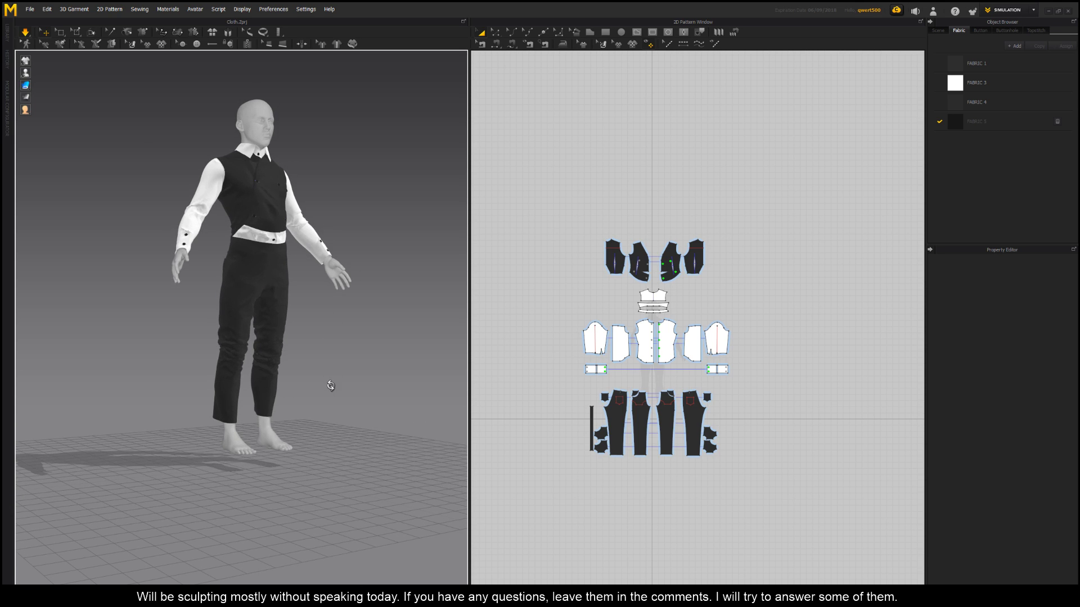
pyautogui.scroll(3, 281, 277)
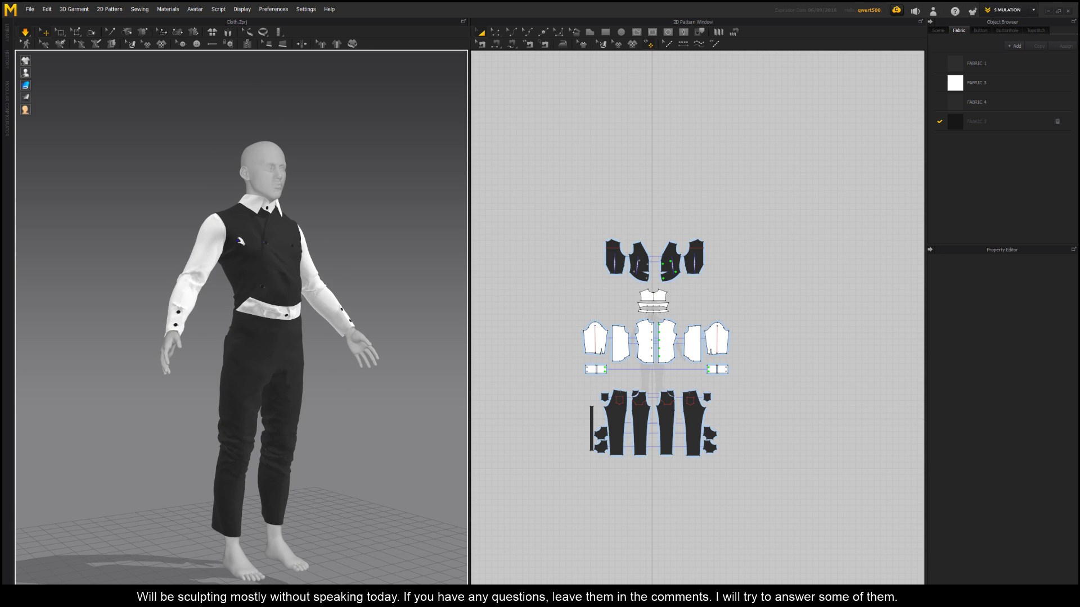
pyautogui.scroll(2, 278, 263)
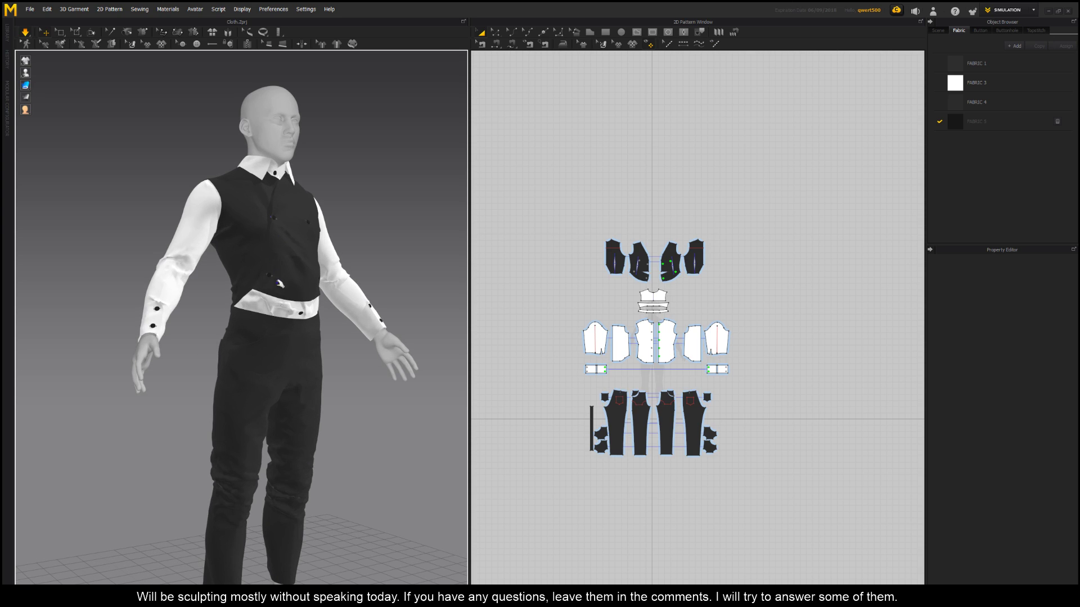
# Assign FABRIC 5 to all the trouser pattern pieces, including the waistband and pockets.
pyautogui.click(301, 395)
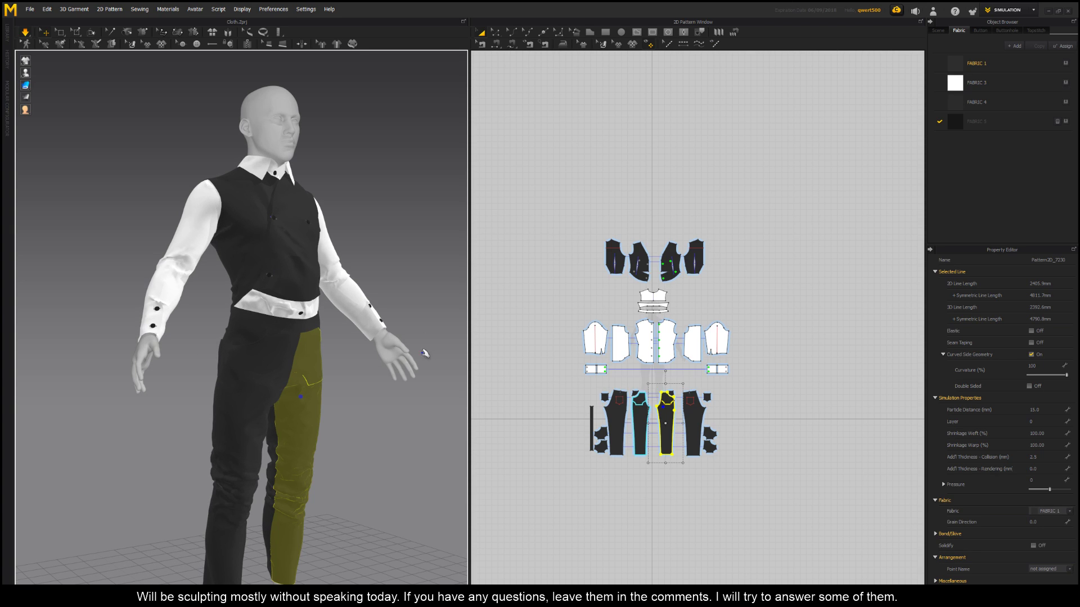
pyautogui.moveTo(793, 483); pyautogui.dragTo(560, 383)
pyautogui.scroll(-3, 991, 444)
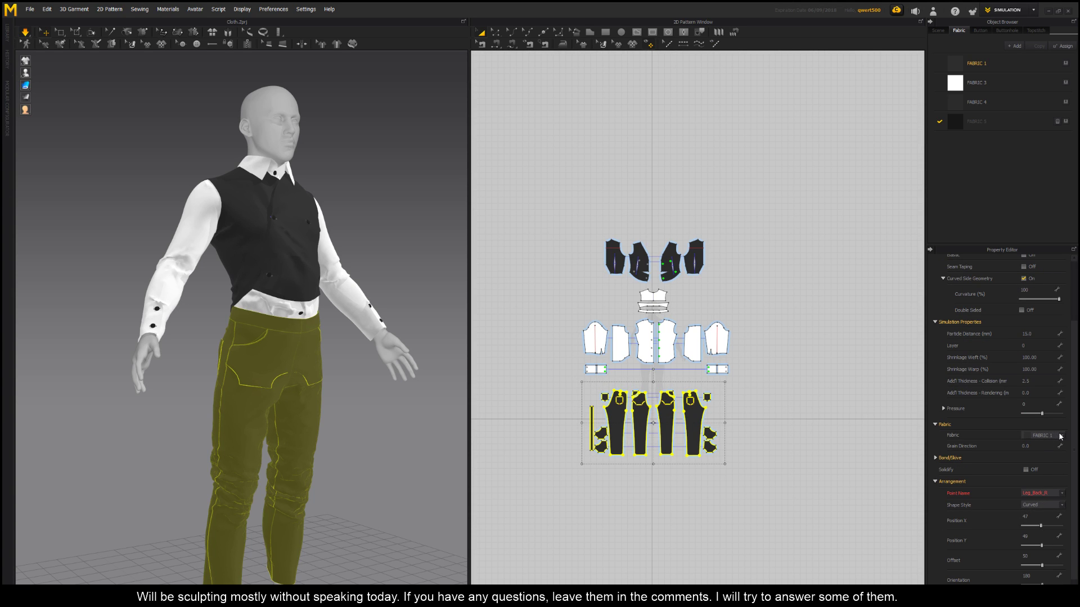
pyautogui.click(445, 450)
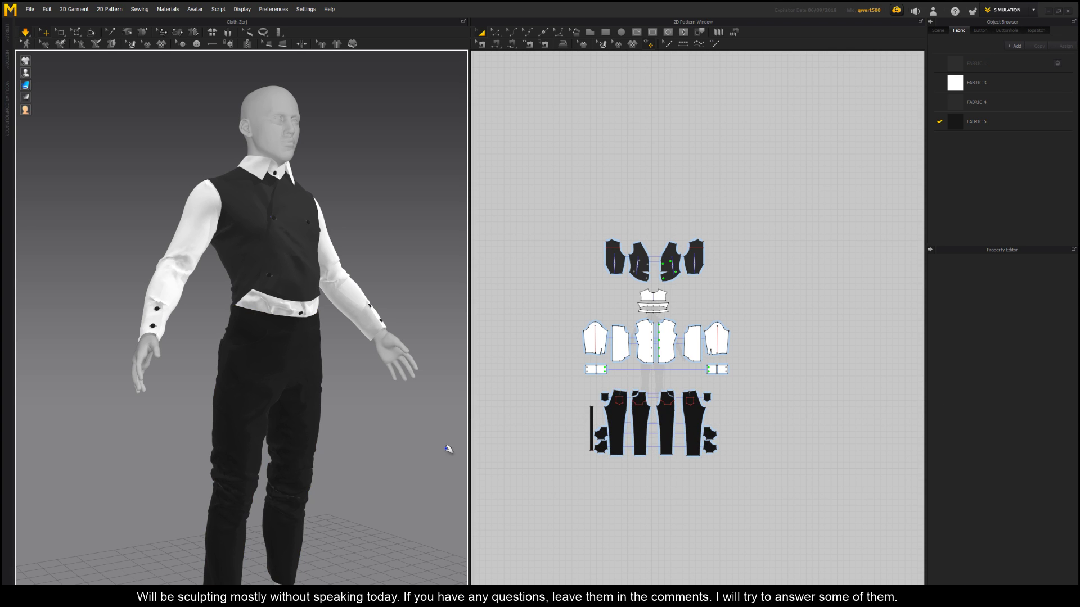
pyautogui.moveTo(430, 432); pyautogui.dragTo(366, 358, button='right')
pyautogui.scroll(2, 355, 361)
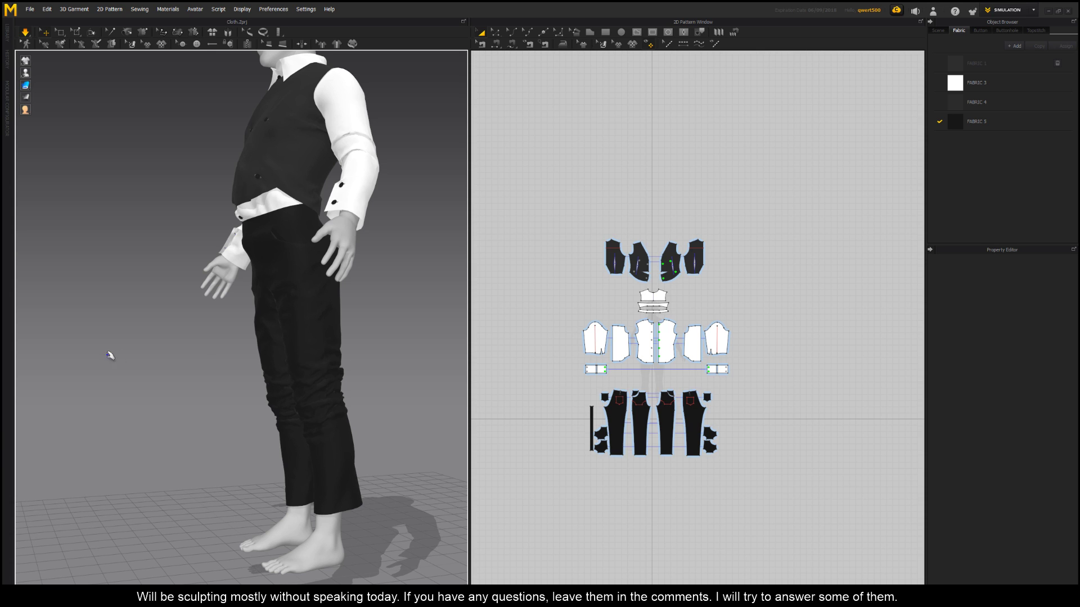
pyautogui.moveTo(108, 355); pyautogui.dragTo(288, 377, button='right')
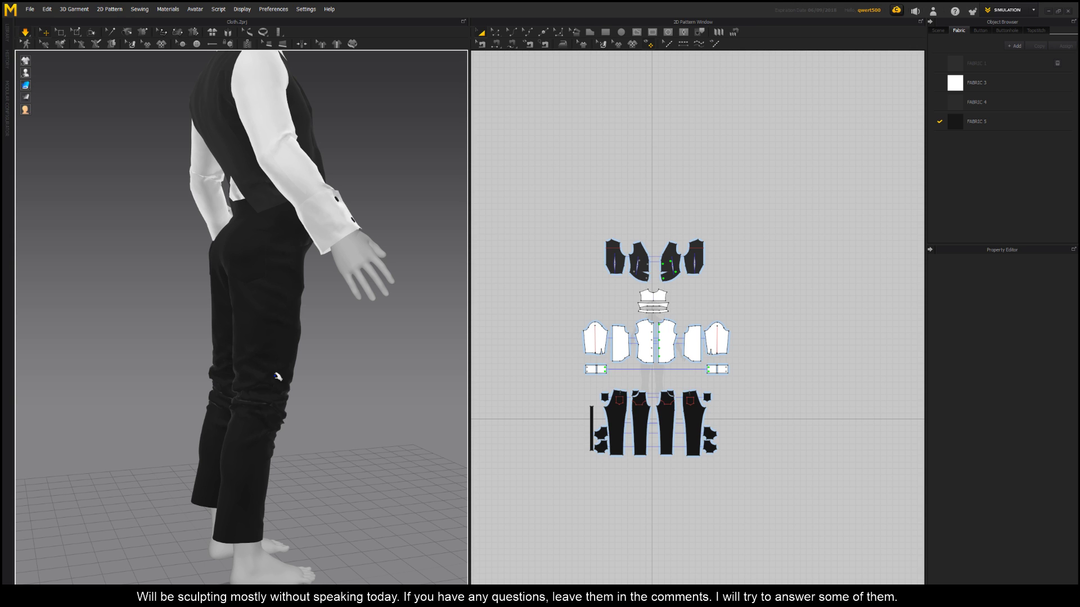
pyautogui.moveTo(282, 362); pyautogui.dragTo(365, 393, button='right')
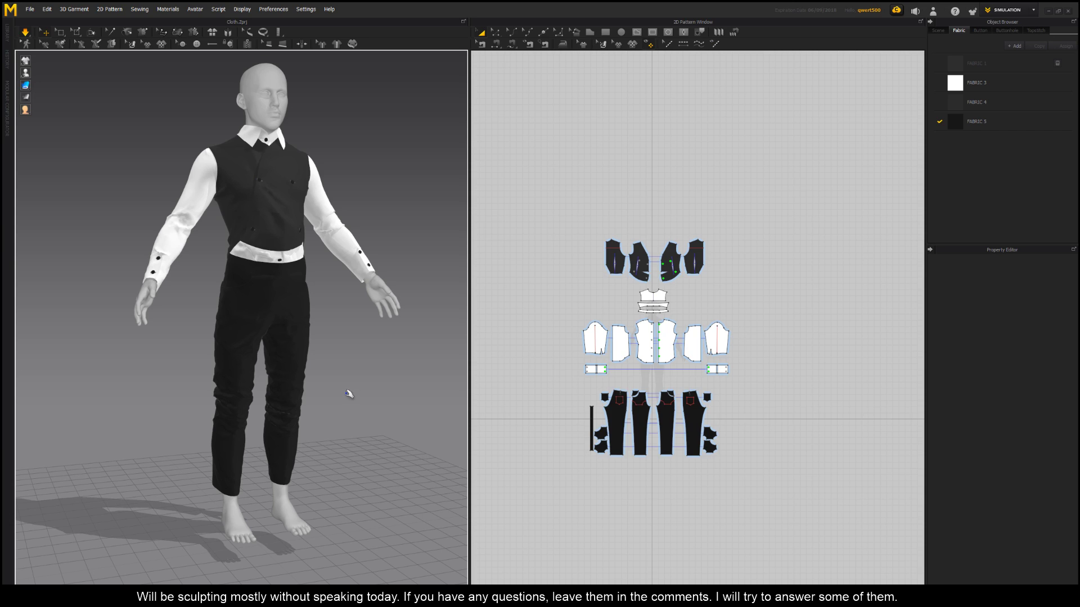